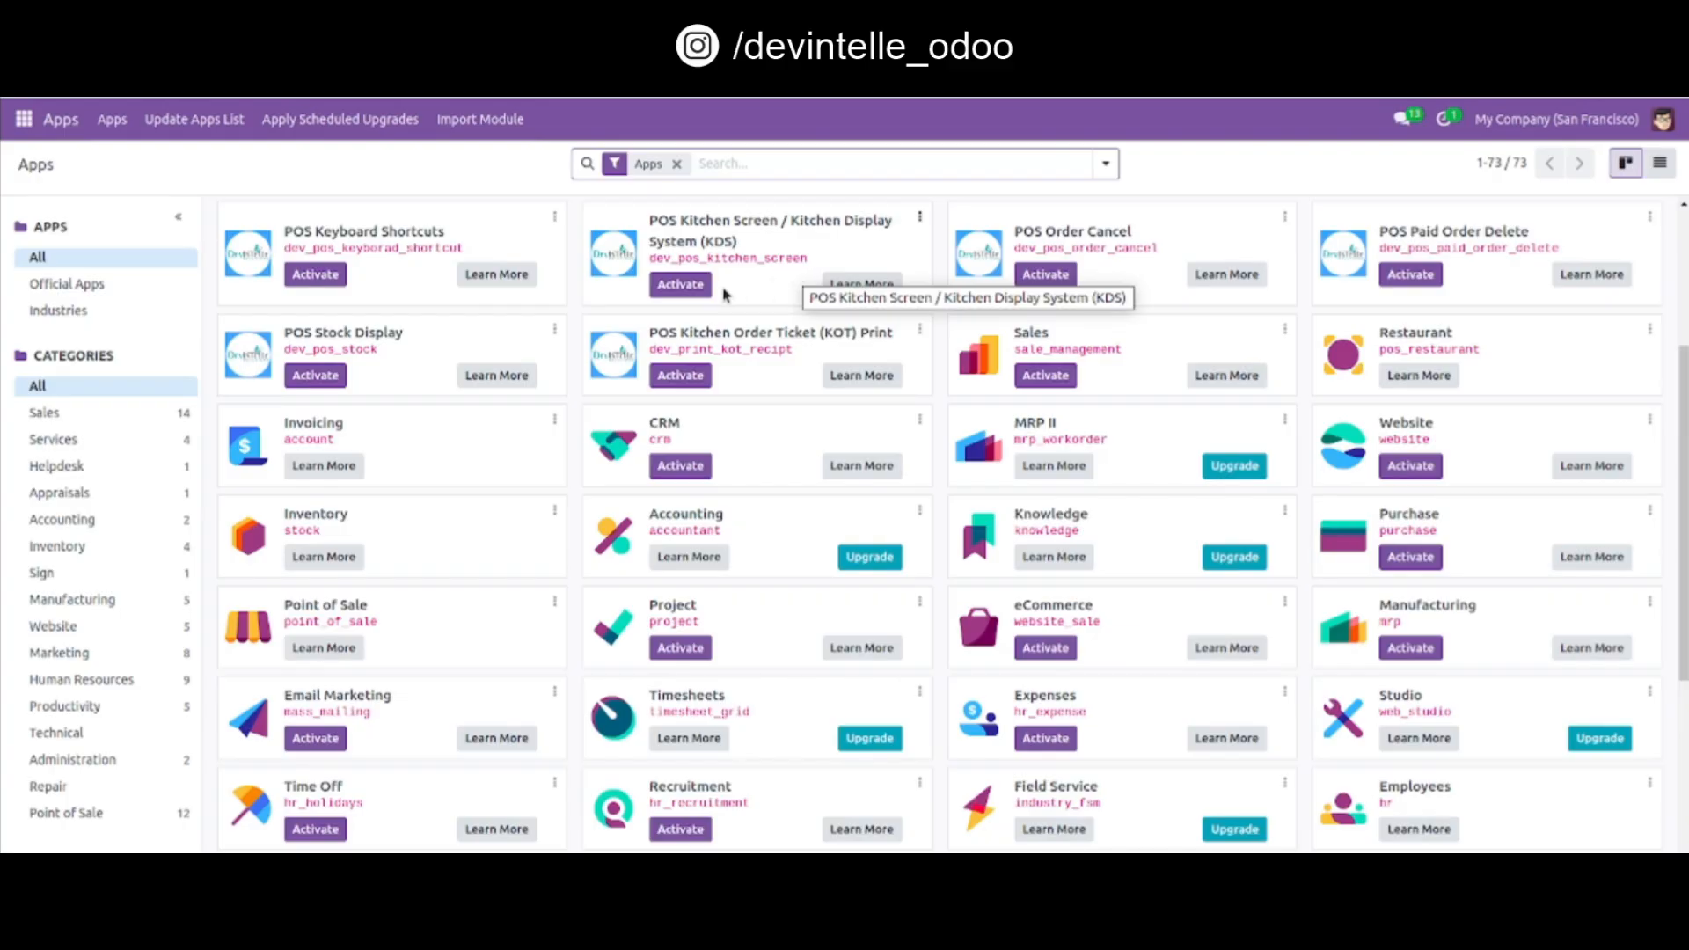
Activate the POS Kitchen Screen / Kitchen Display System (KDS) module and display Point of Sale's kitchen screens list without the Active filter
click(684, 290)
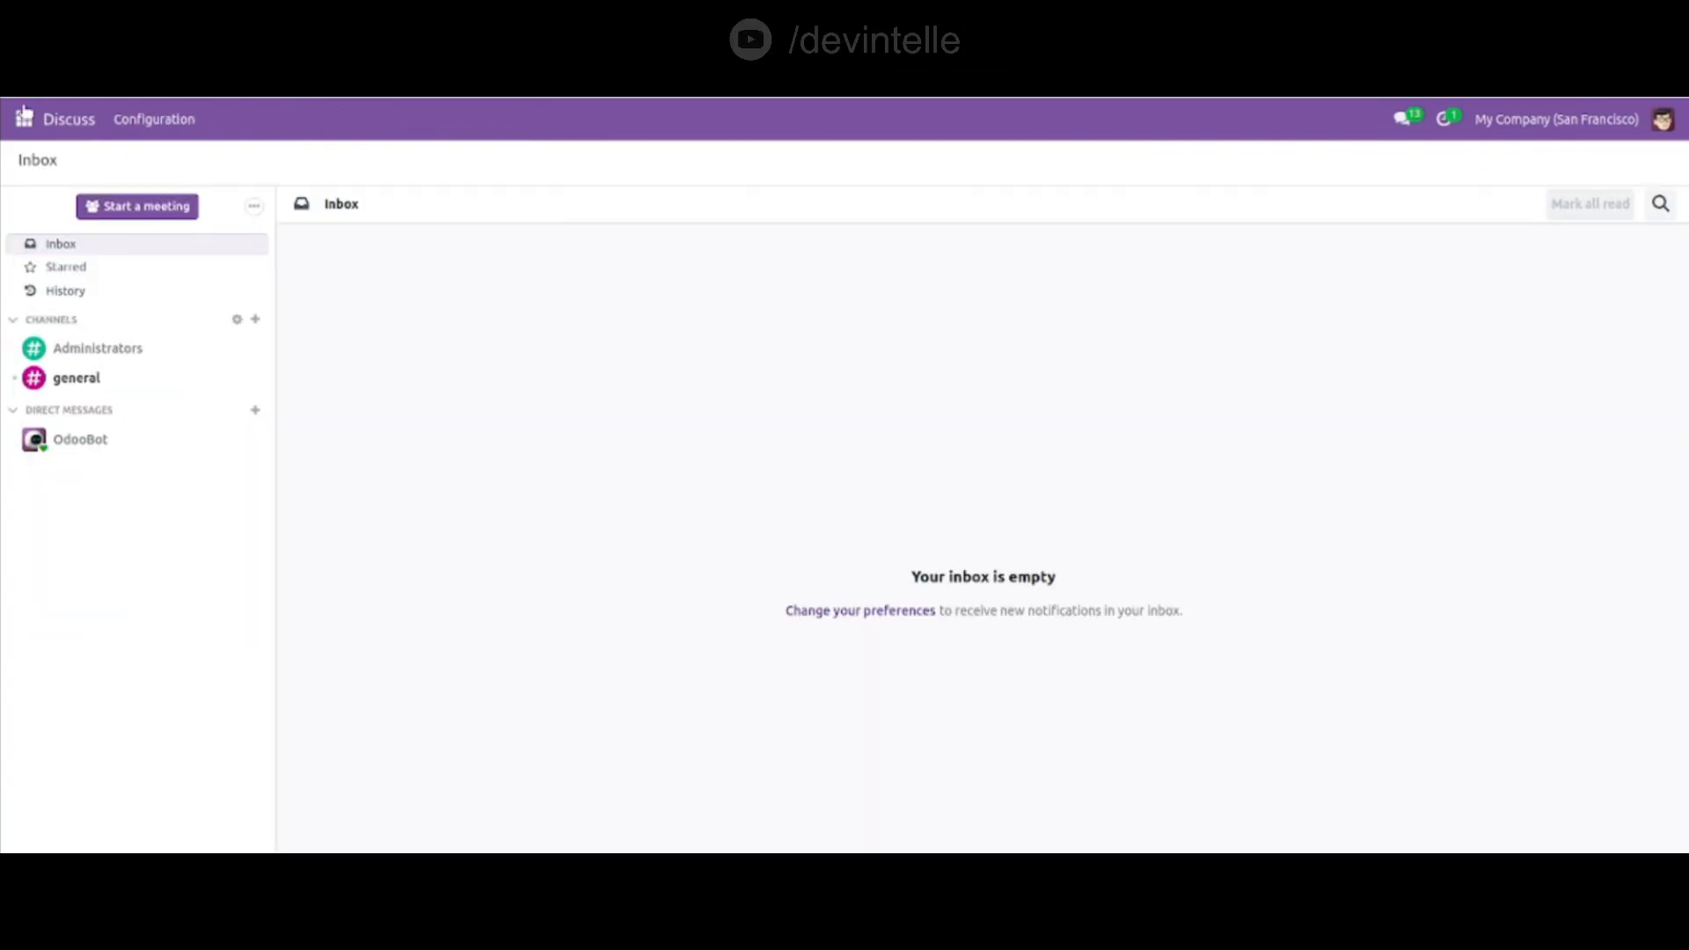
click(24, 121)
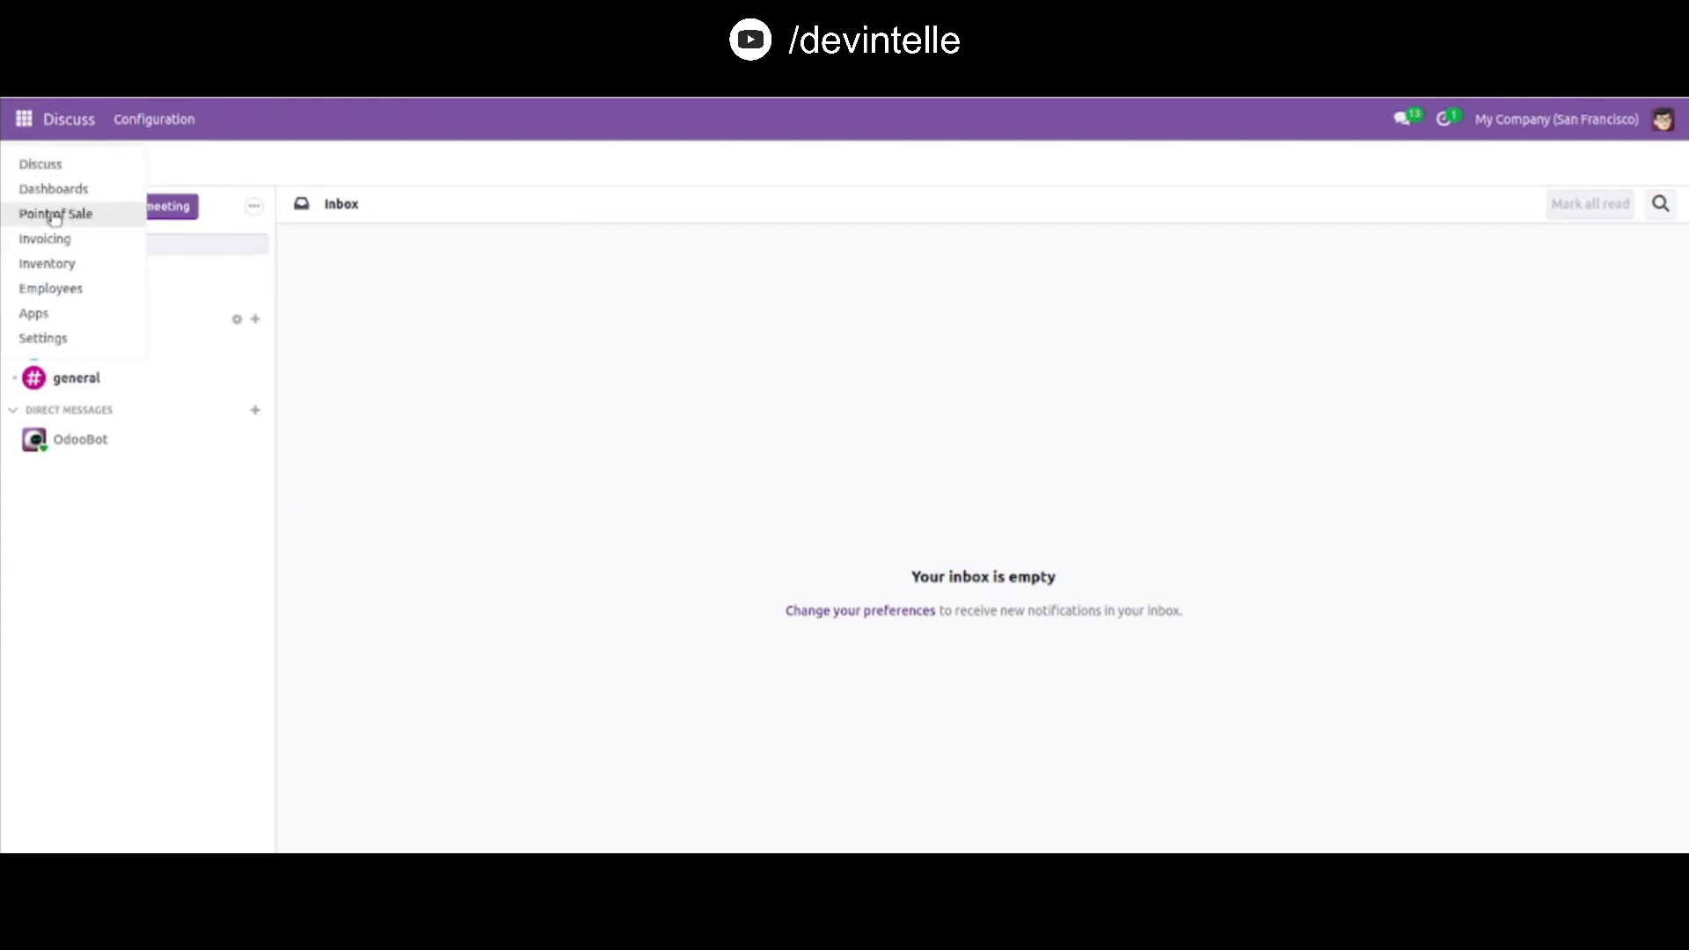
click(54, 215)
click(473, 118)
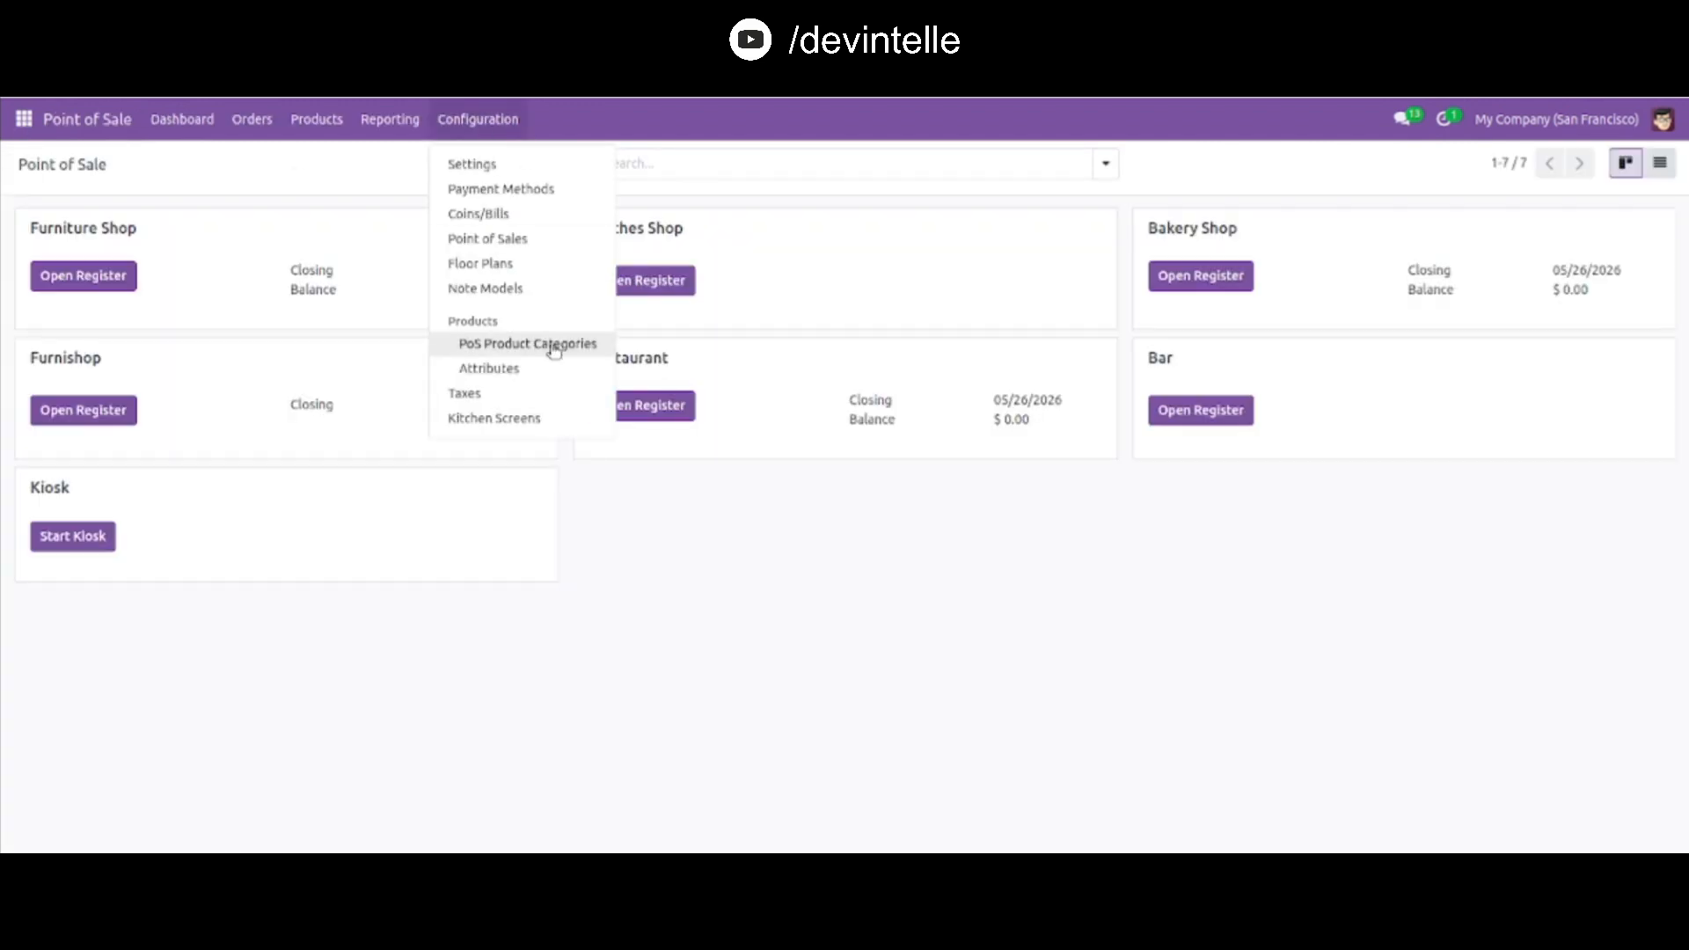
click(520, 426)
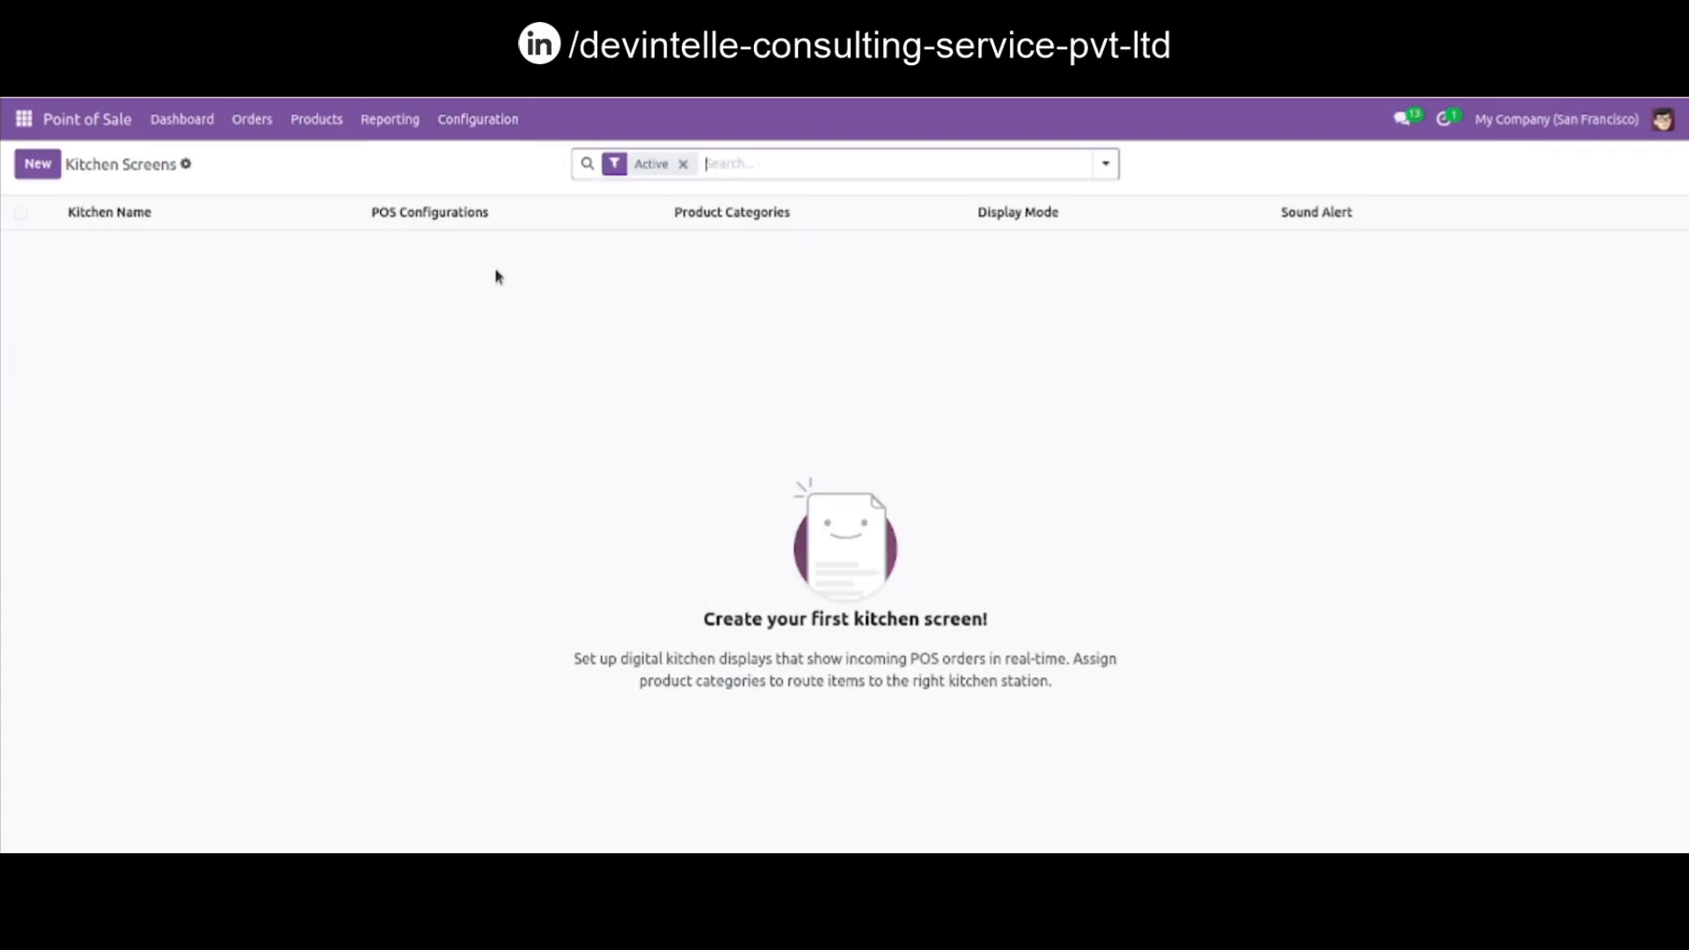
click(682, 165)
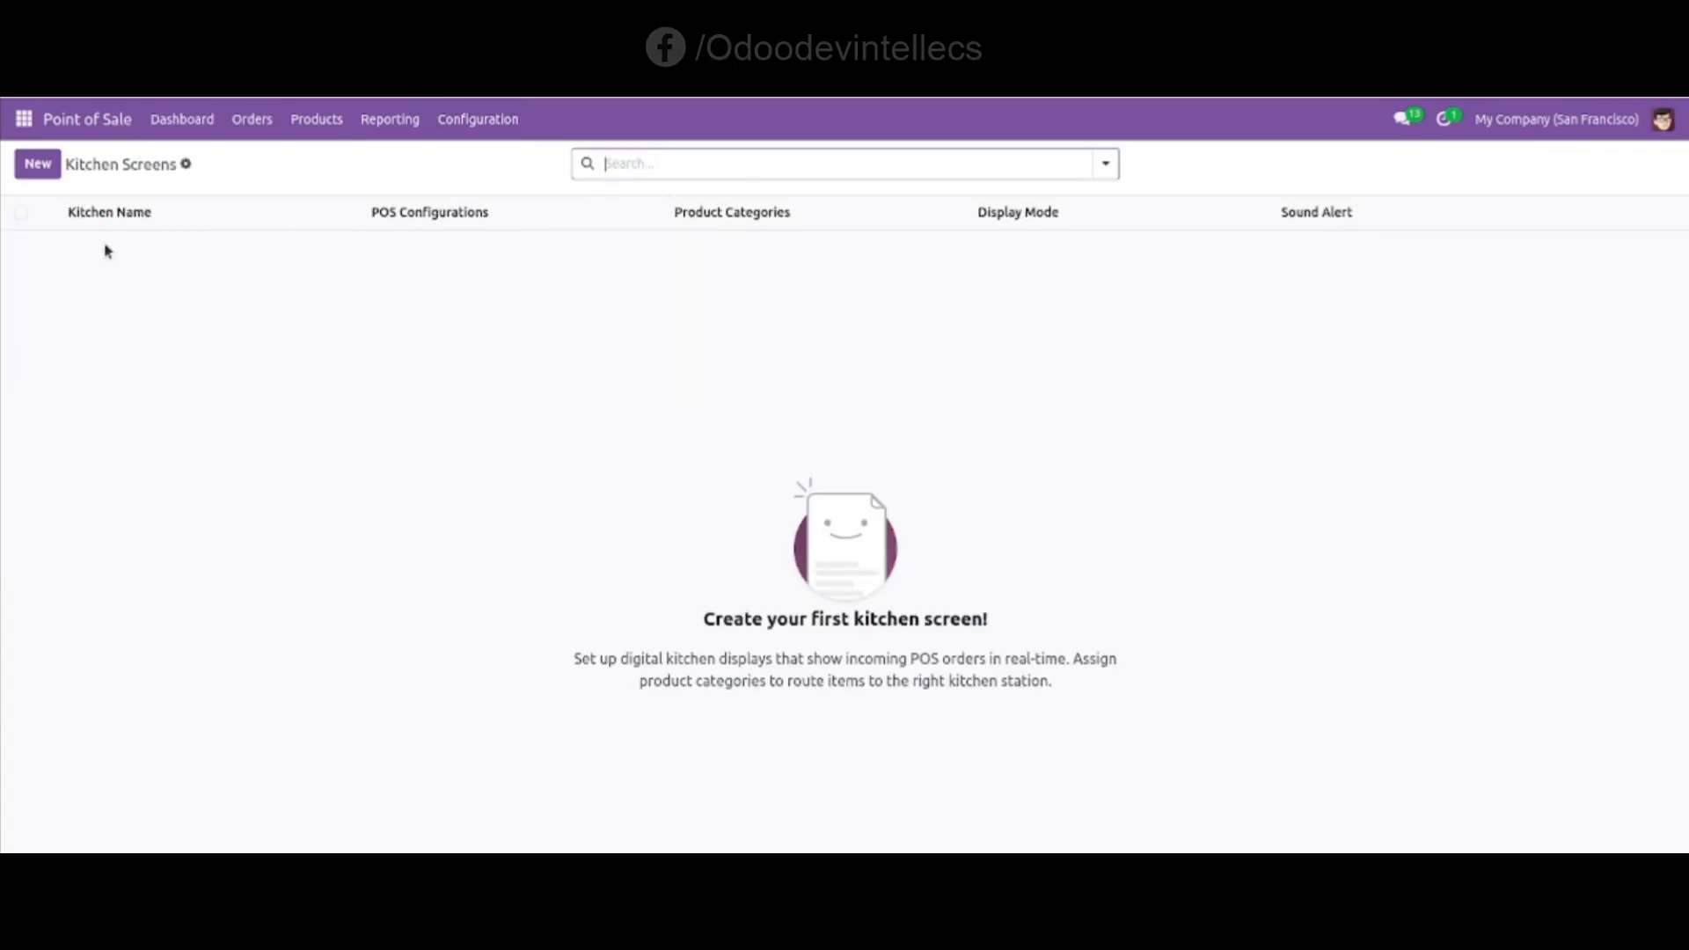
Create a new kitchen screen named Main Kitchen
click(31, 164)
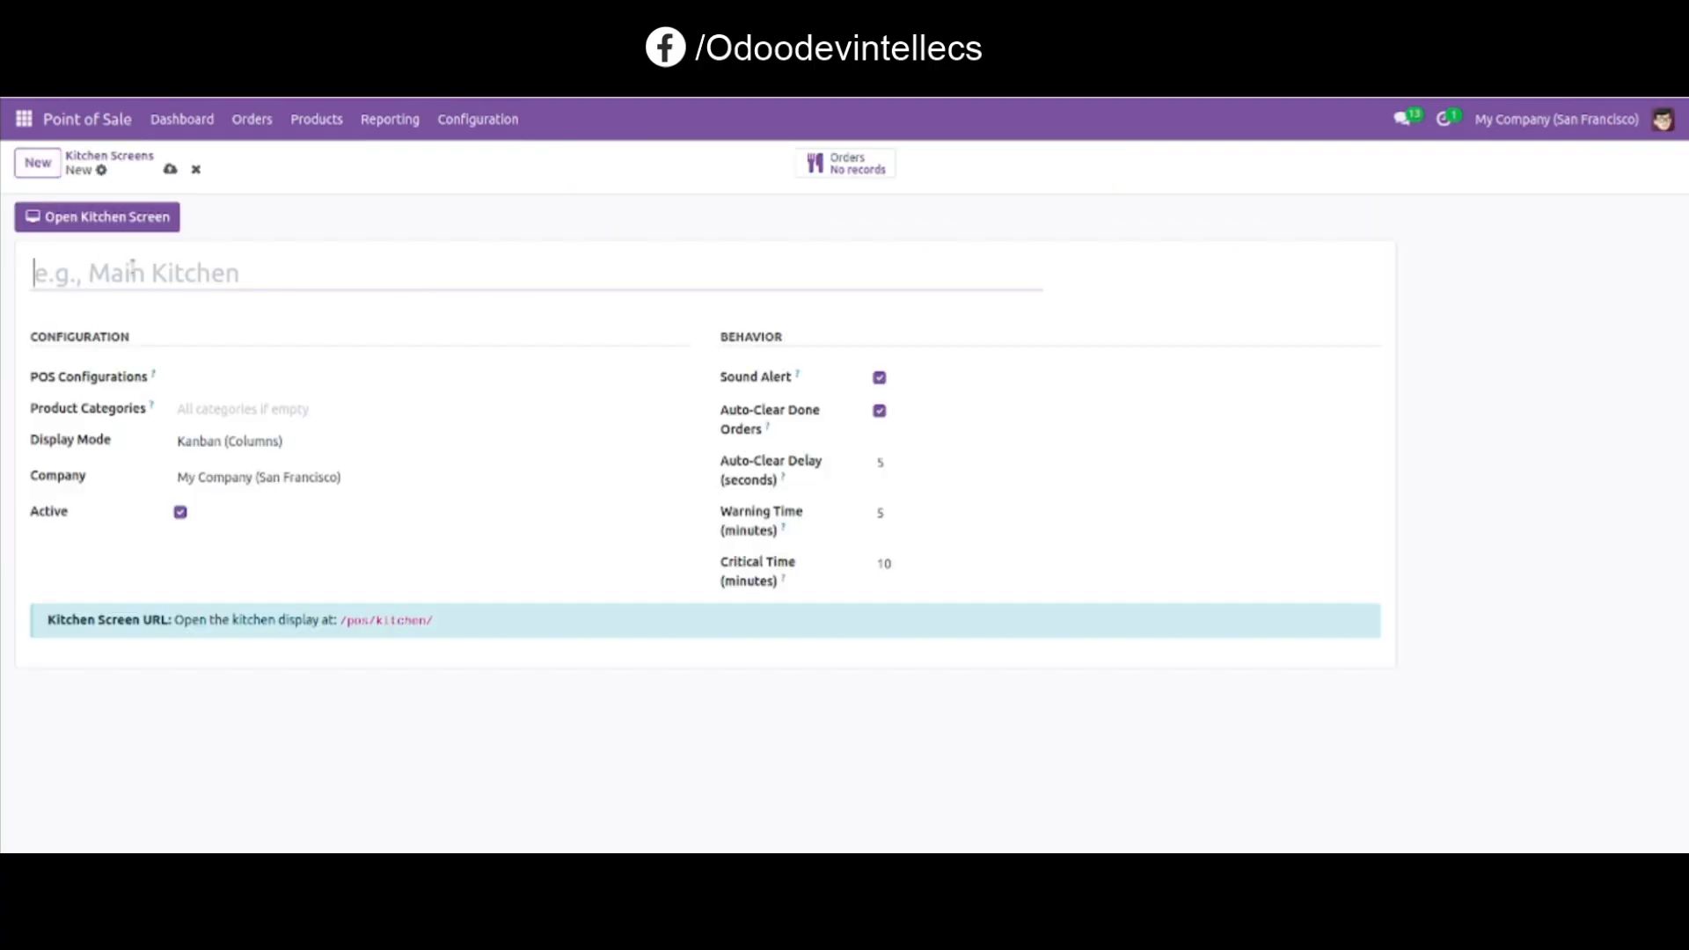
text(Main)
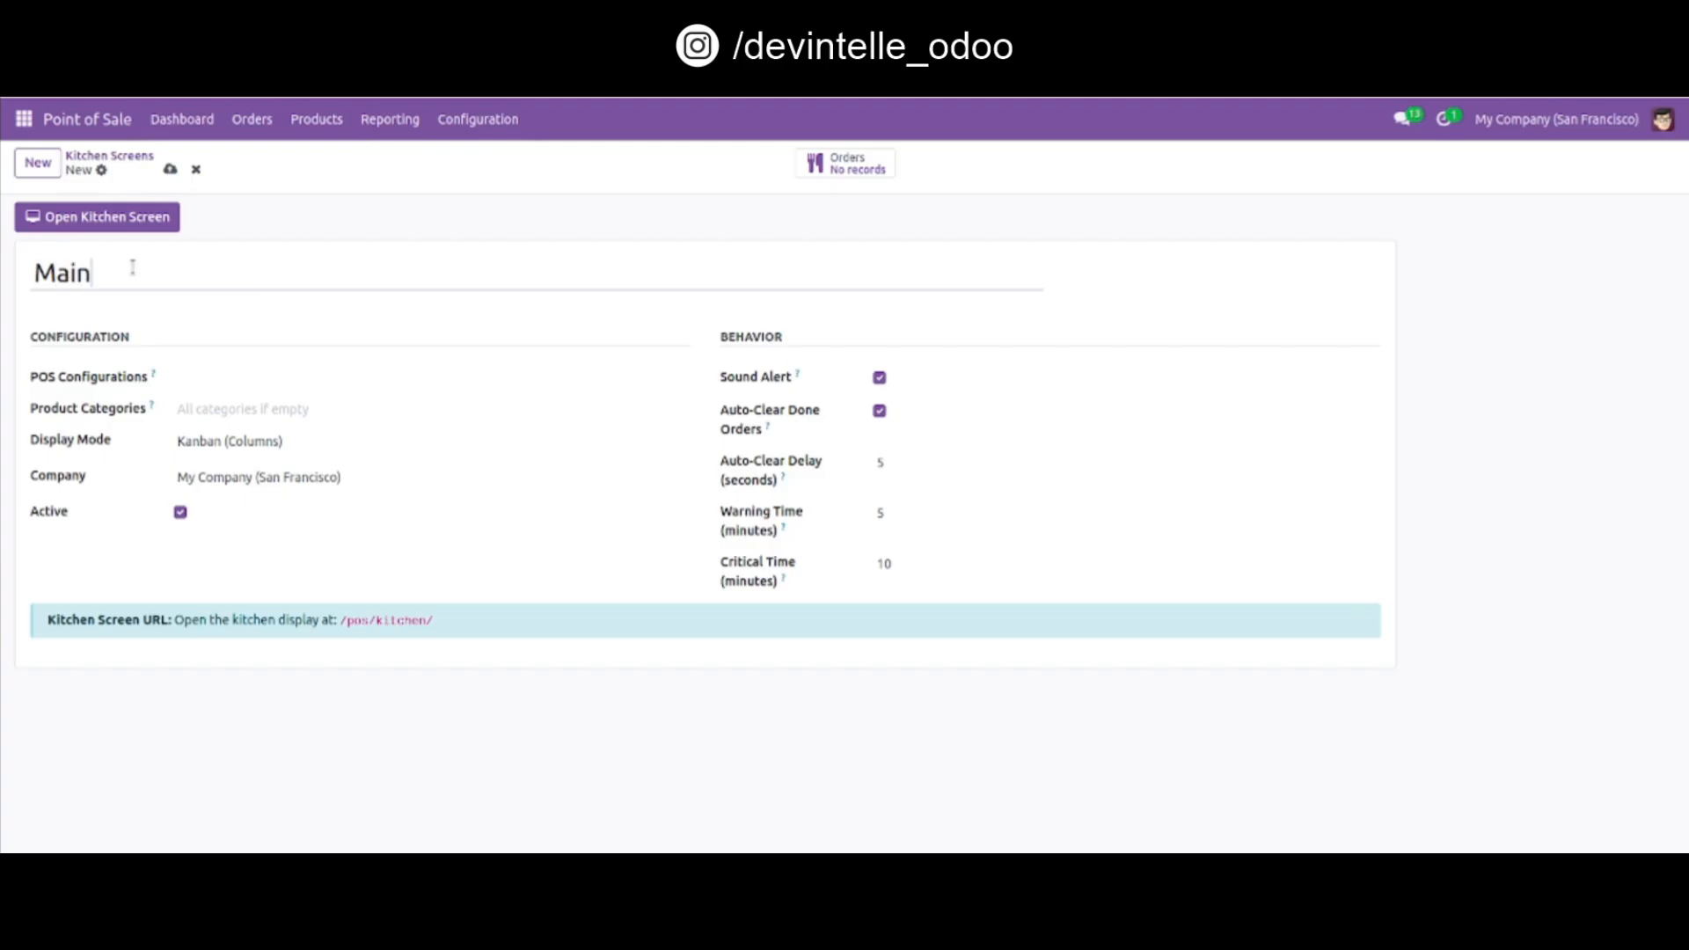
text( Kitchen)
Configure Main Kitchen with the Restaurant POS, Food category and Kanban (Columns) display mode, then save it and open its kitchen screen
click(264, 380)
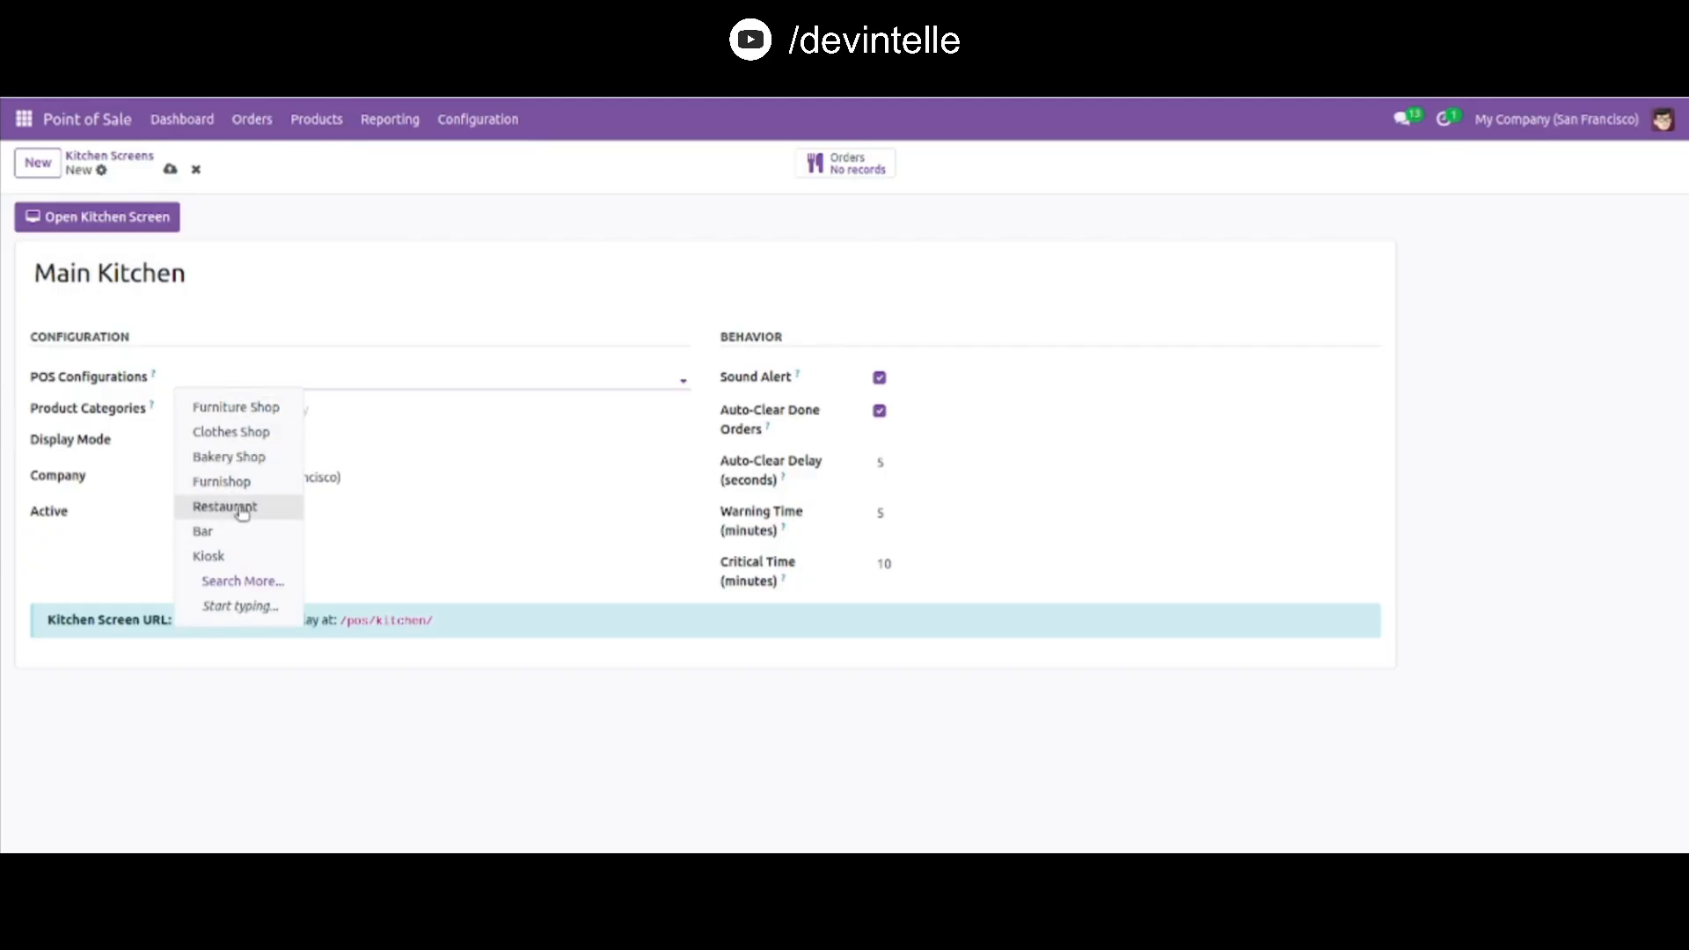
click(242, 508)
click(264, 410)
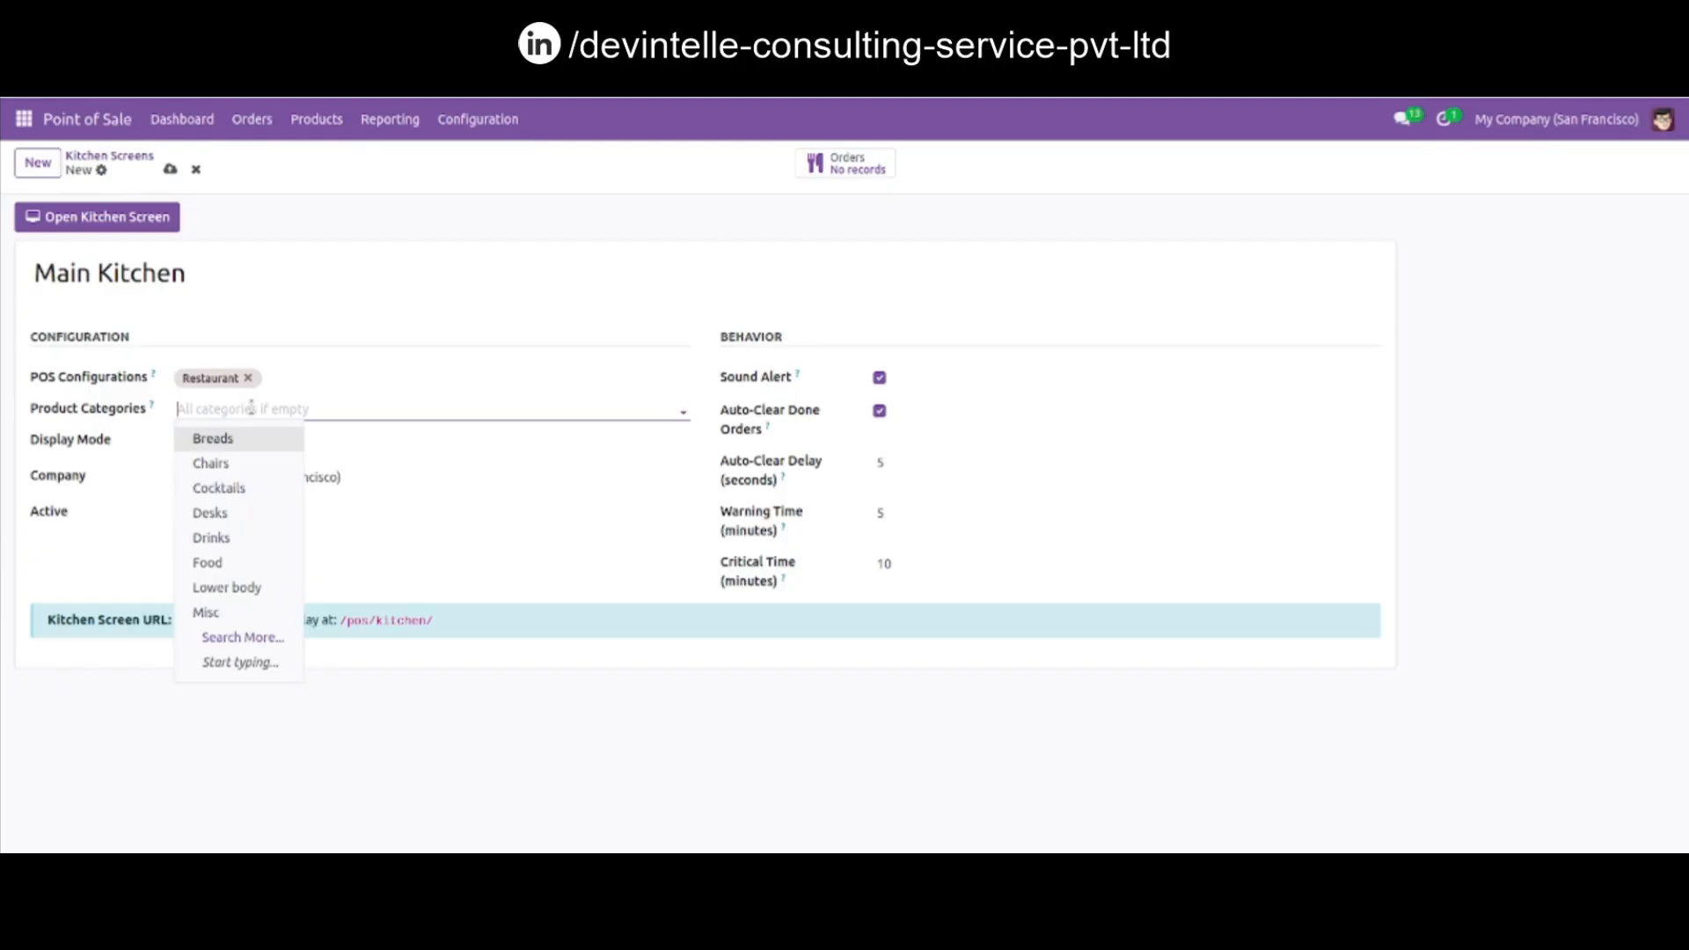
click(238, 561)
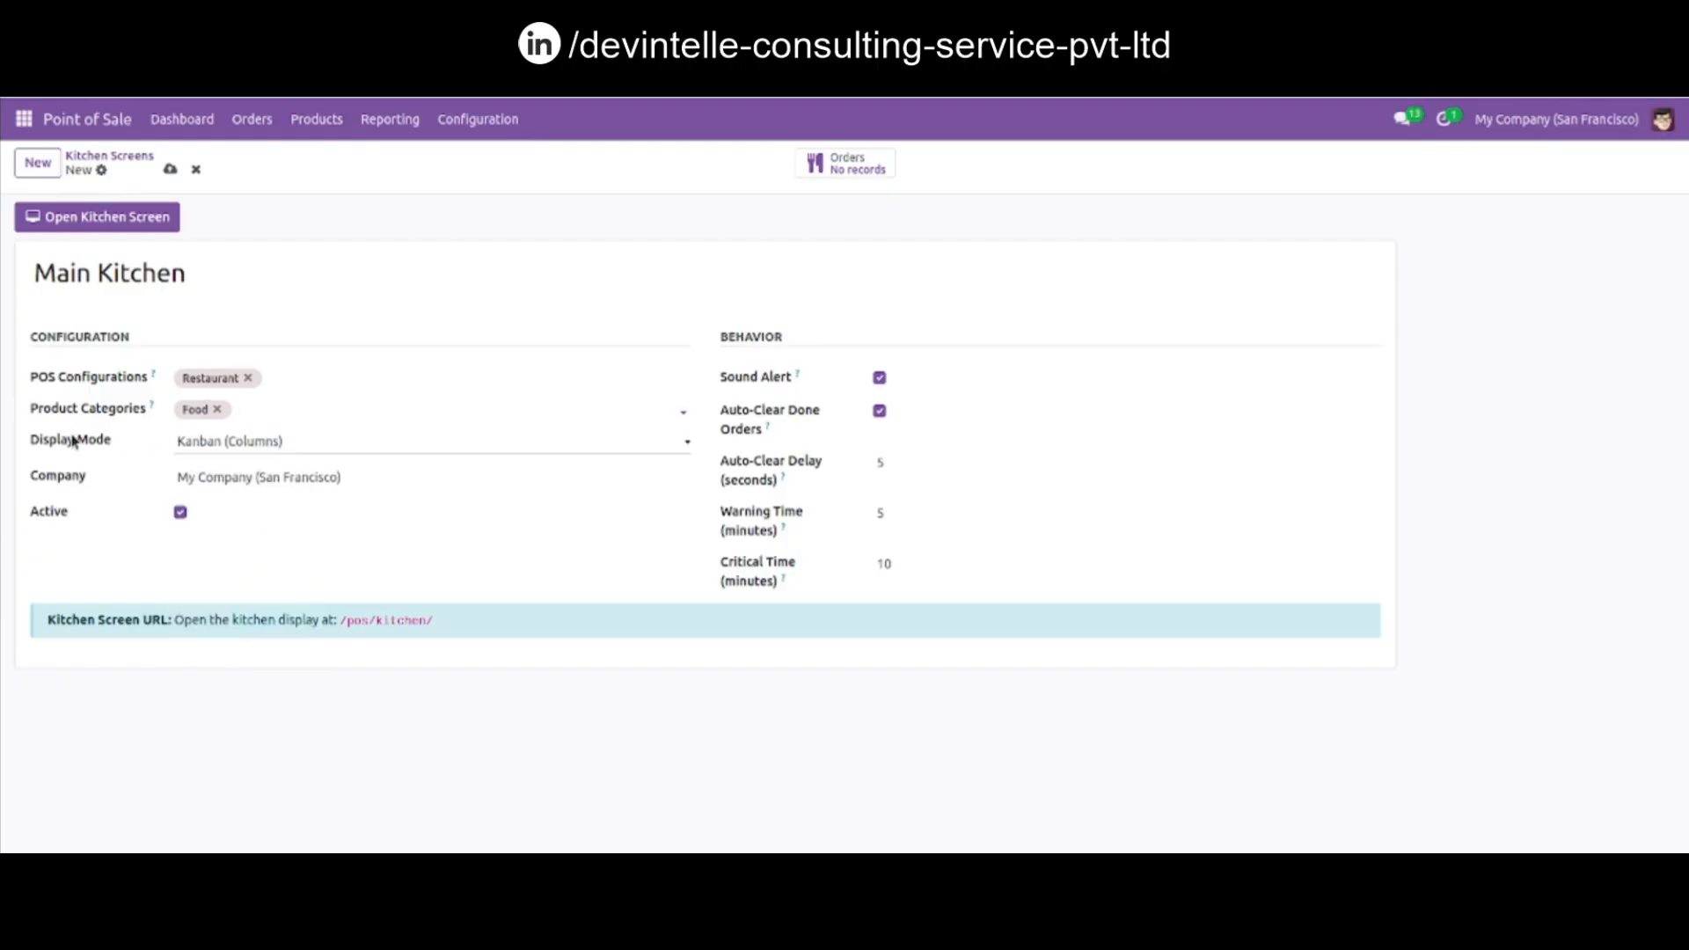
click(297, 449)
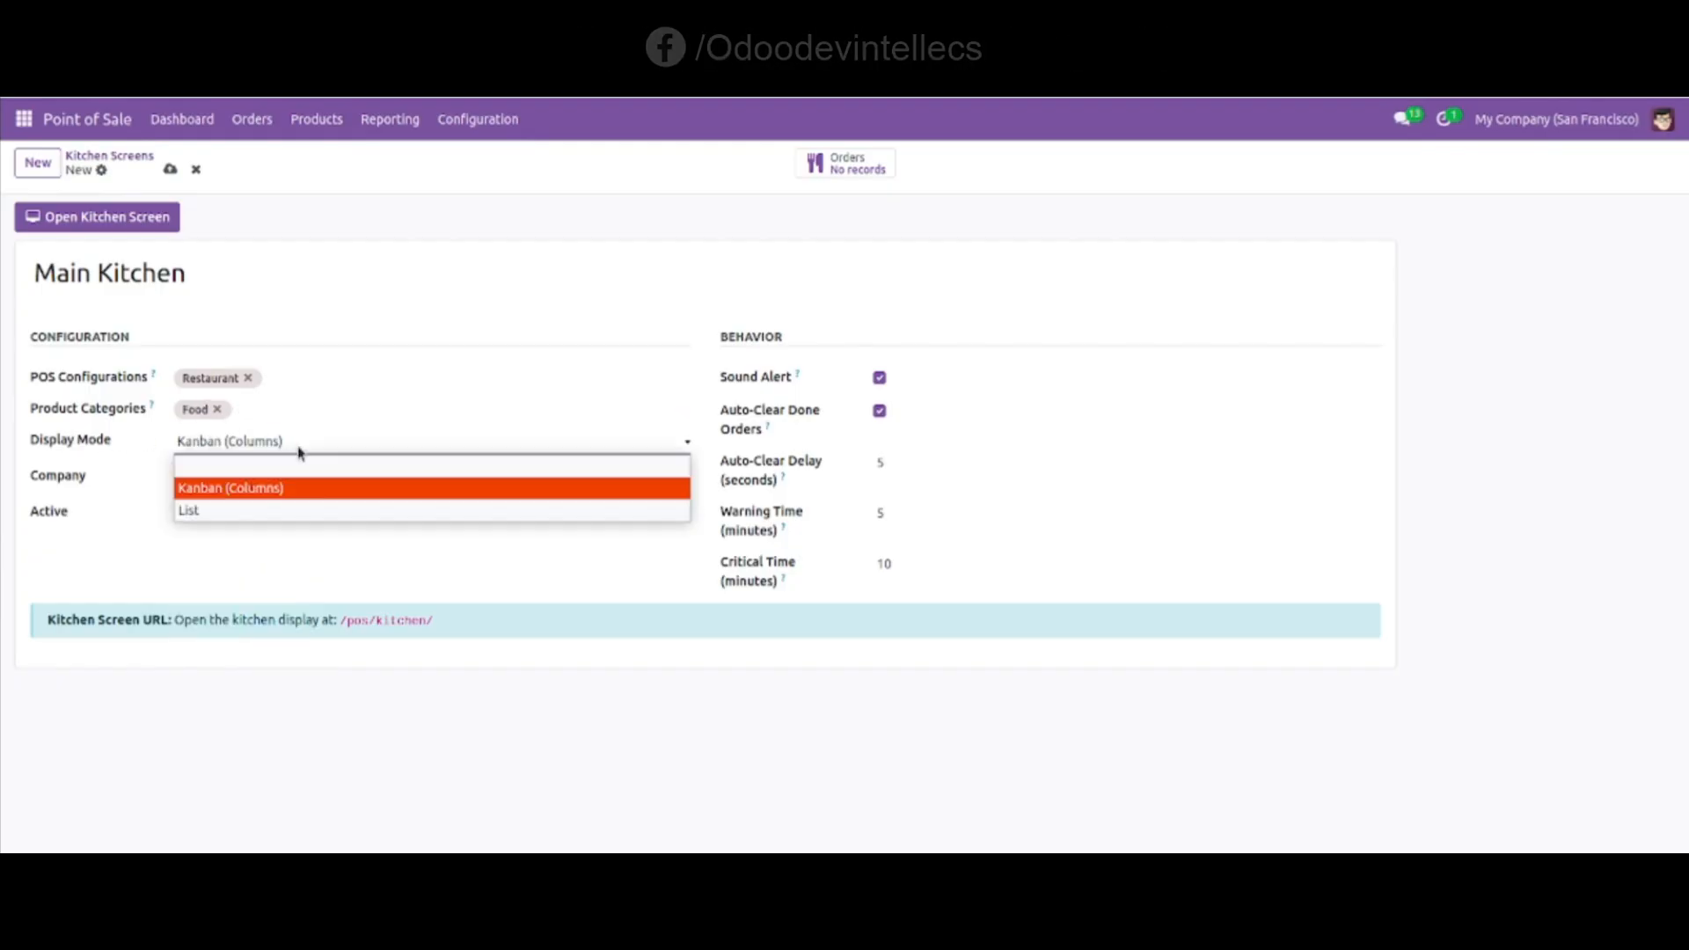
click(247, 495)
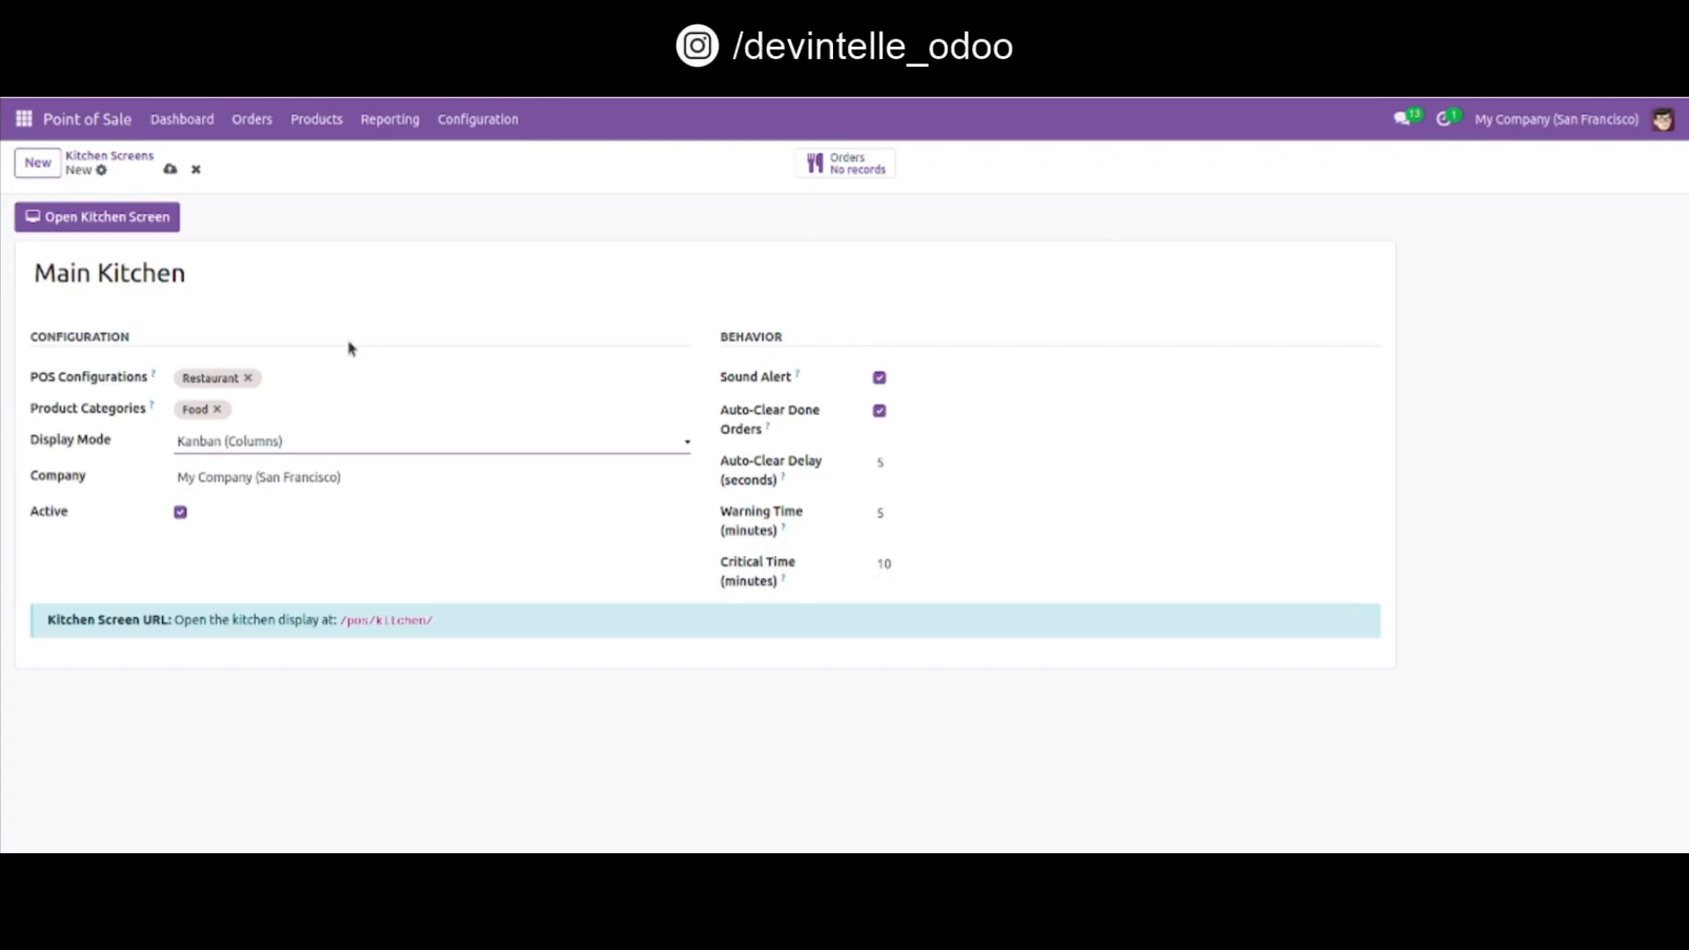
click(168, 169)
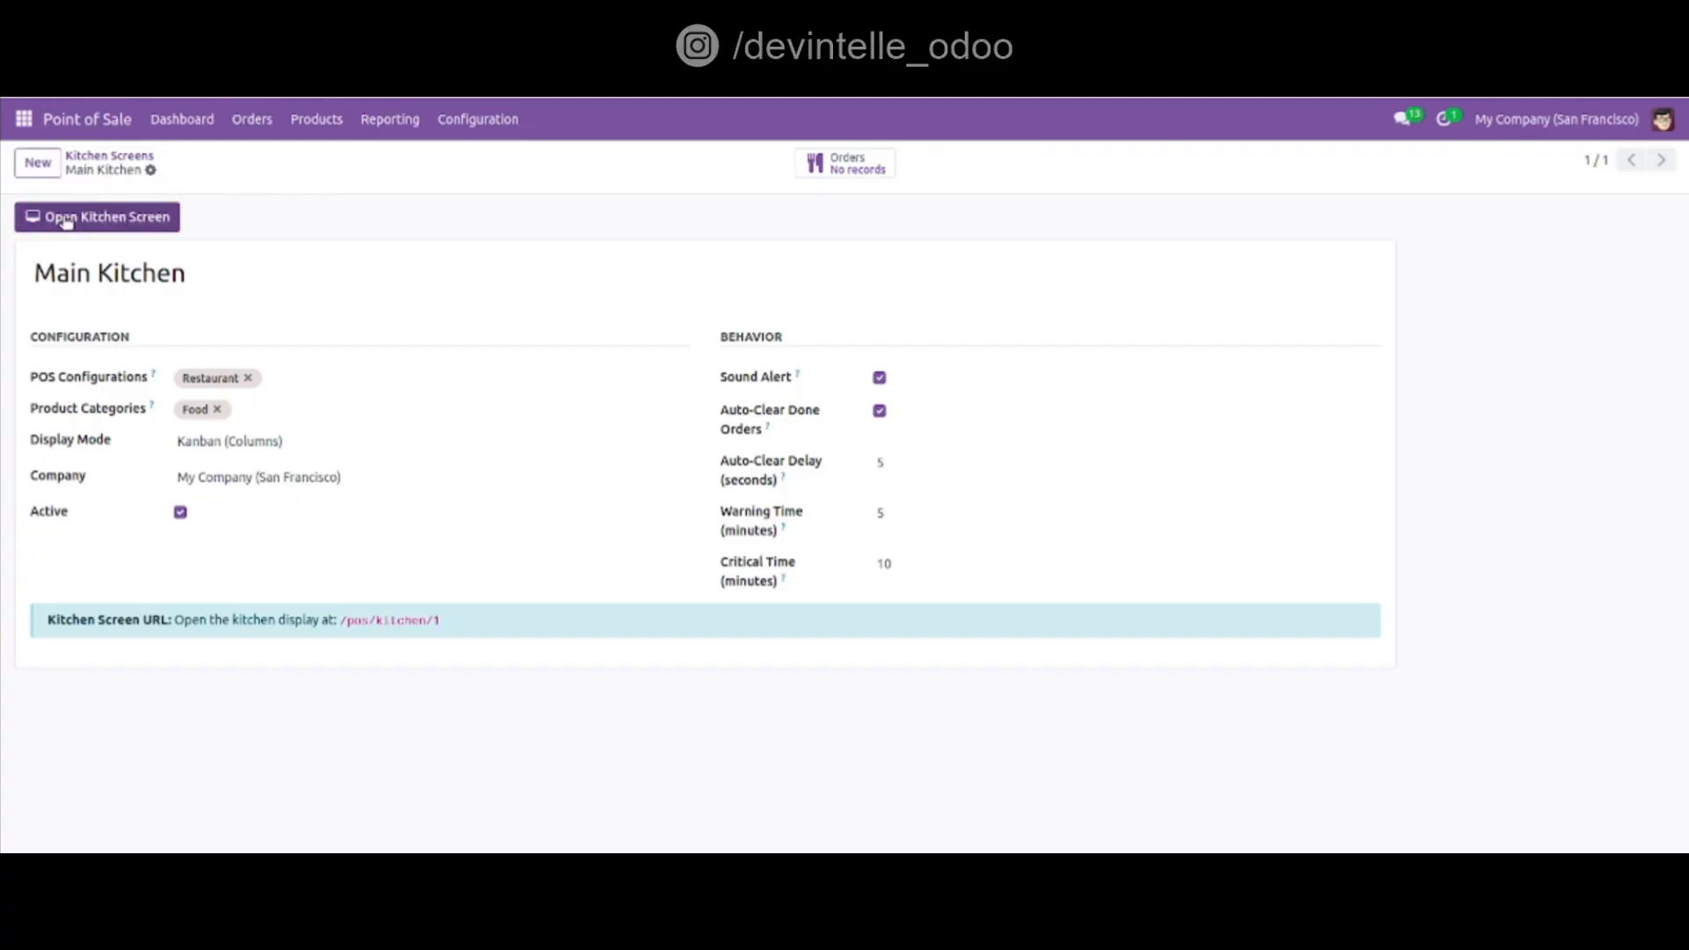
click(124, 220)
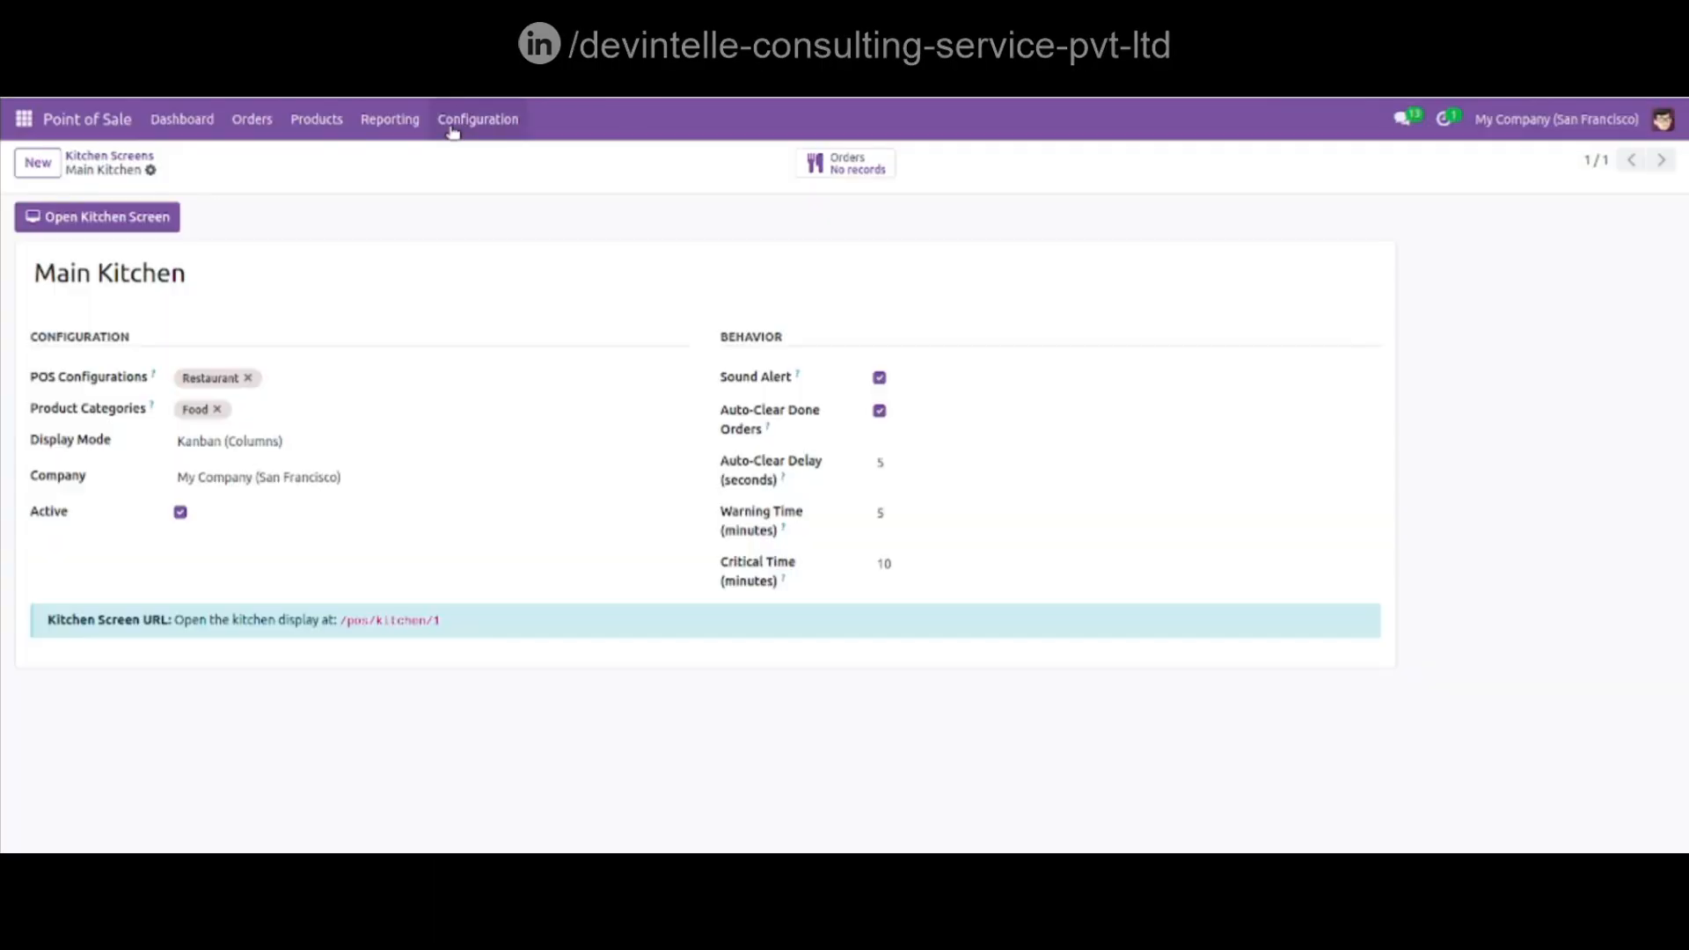
Enable the Kitchen Display Screen in the Restaurant shop's Point of Sale settings and save them
click(452, 125)
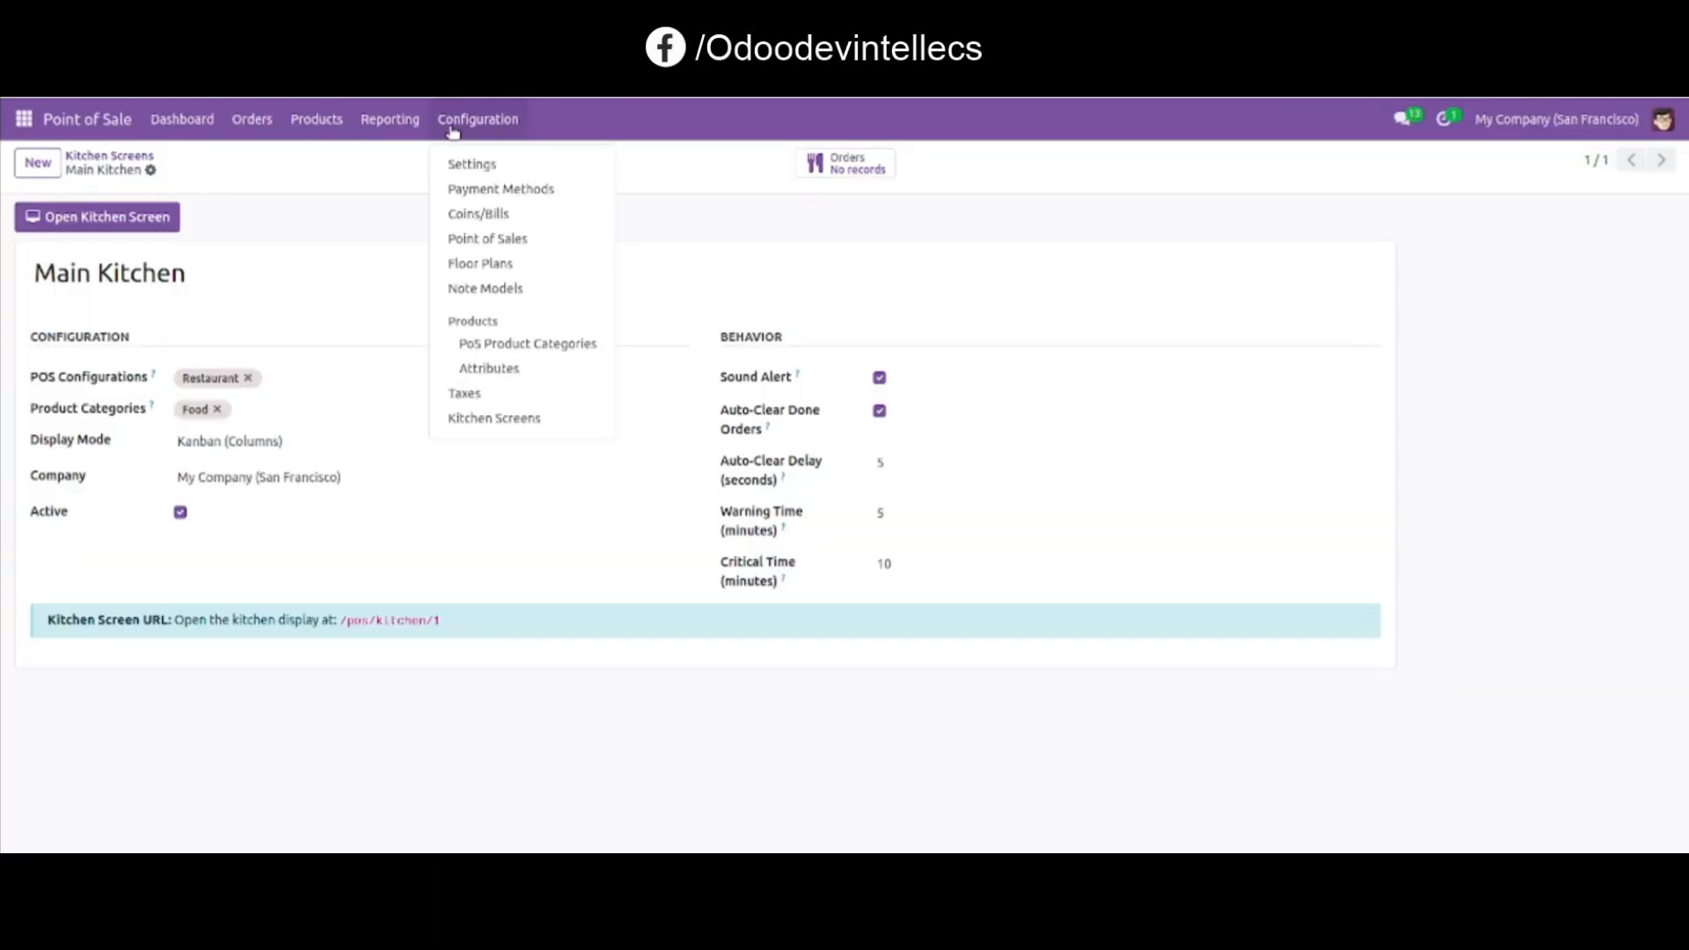
click(483, 169)
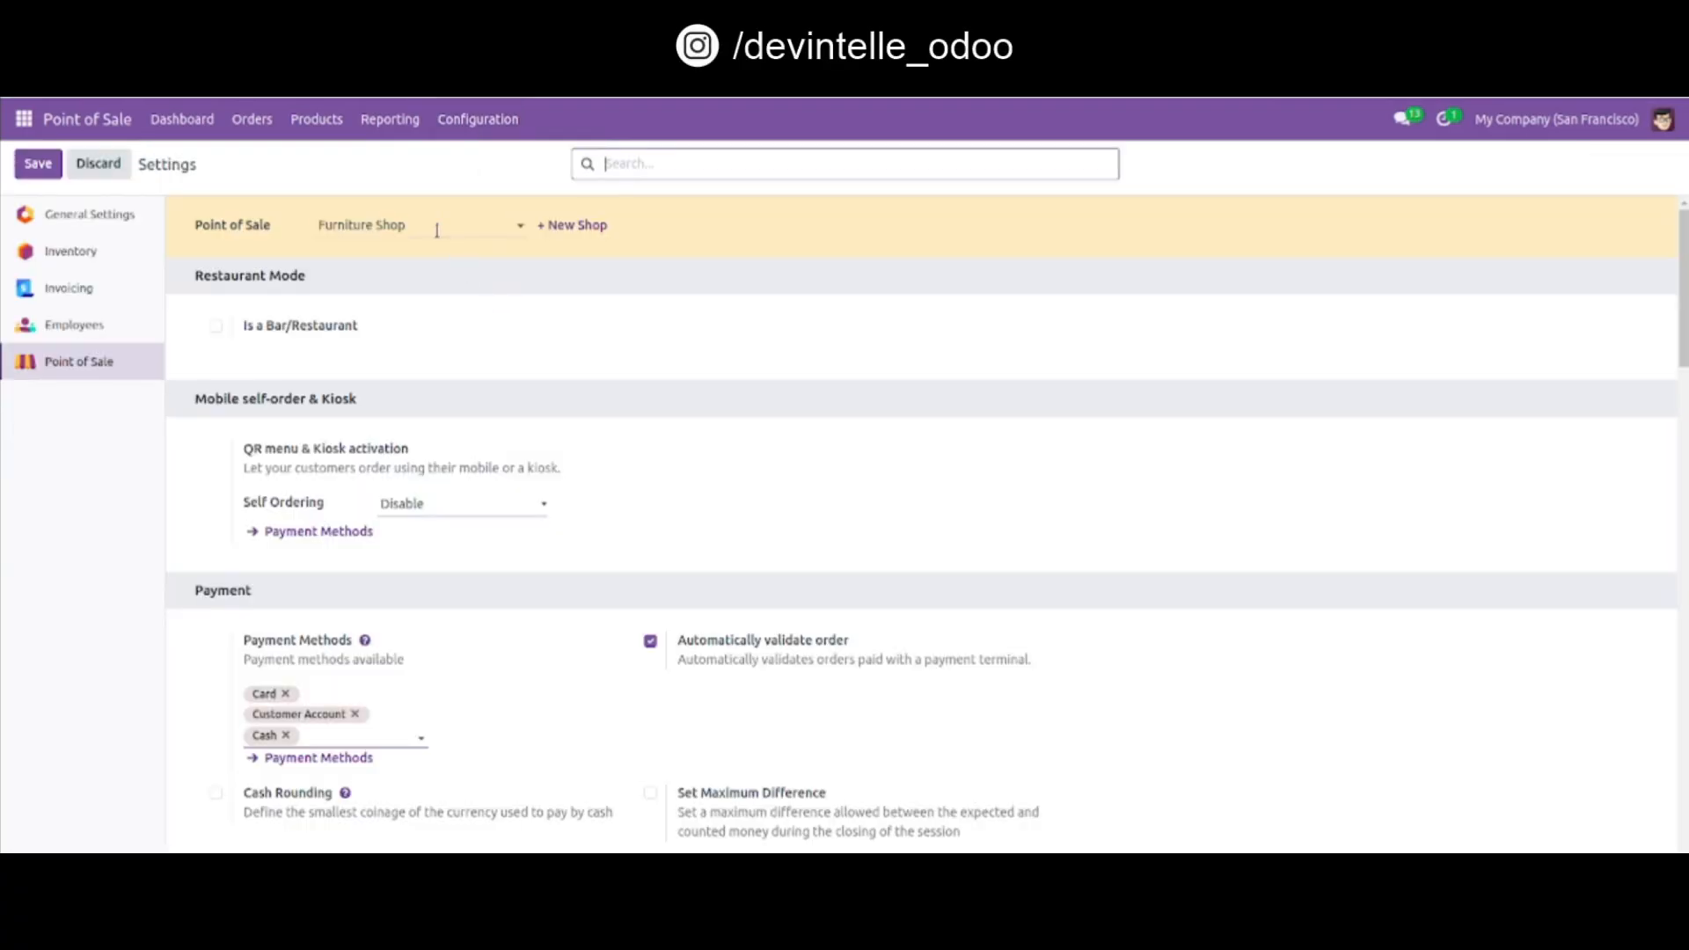
click(436, 230)
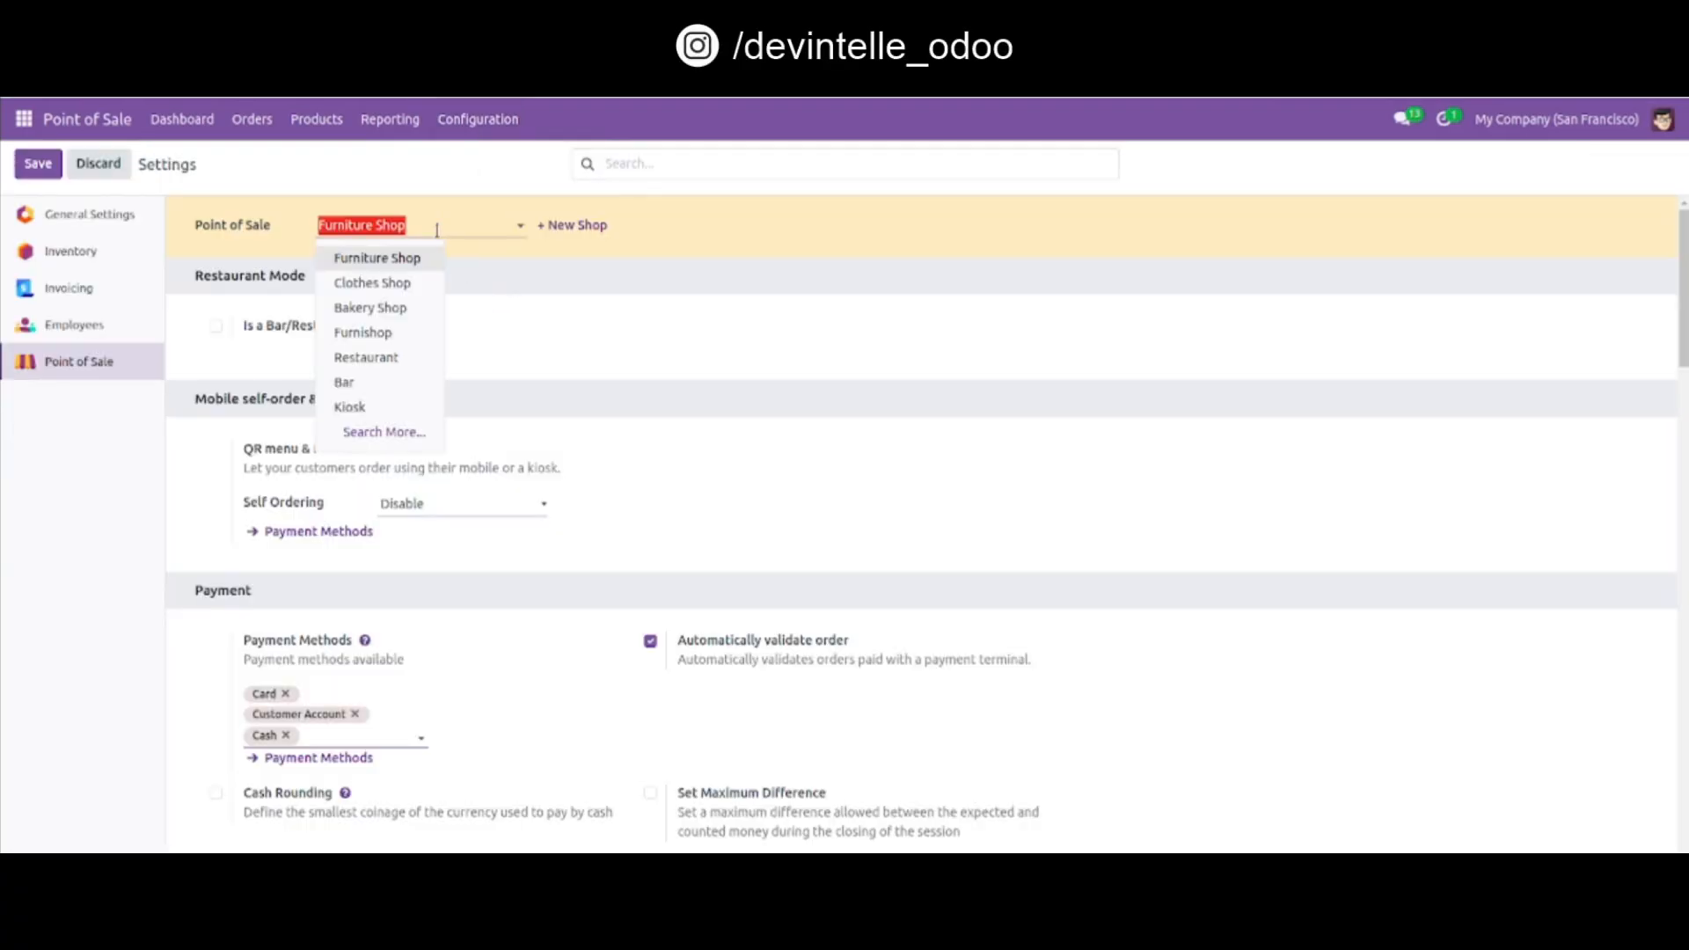
click(390, 359)
scroll(559, 602, down, 15)
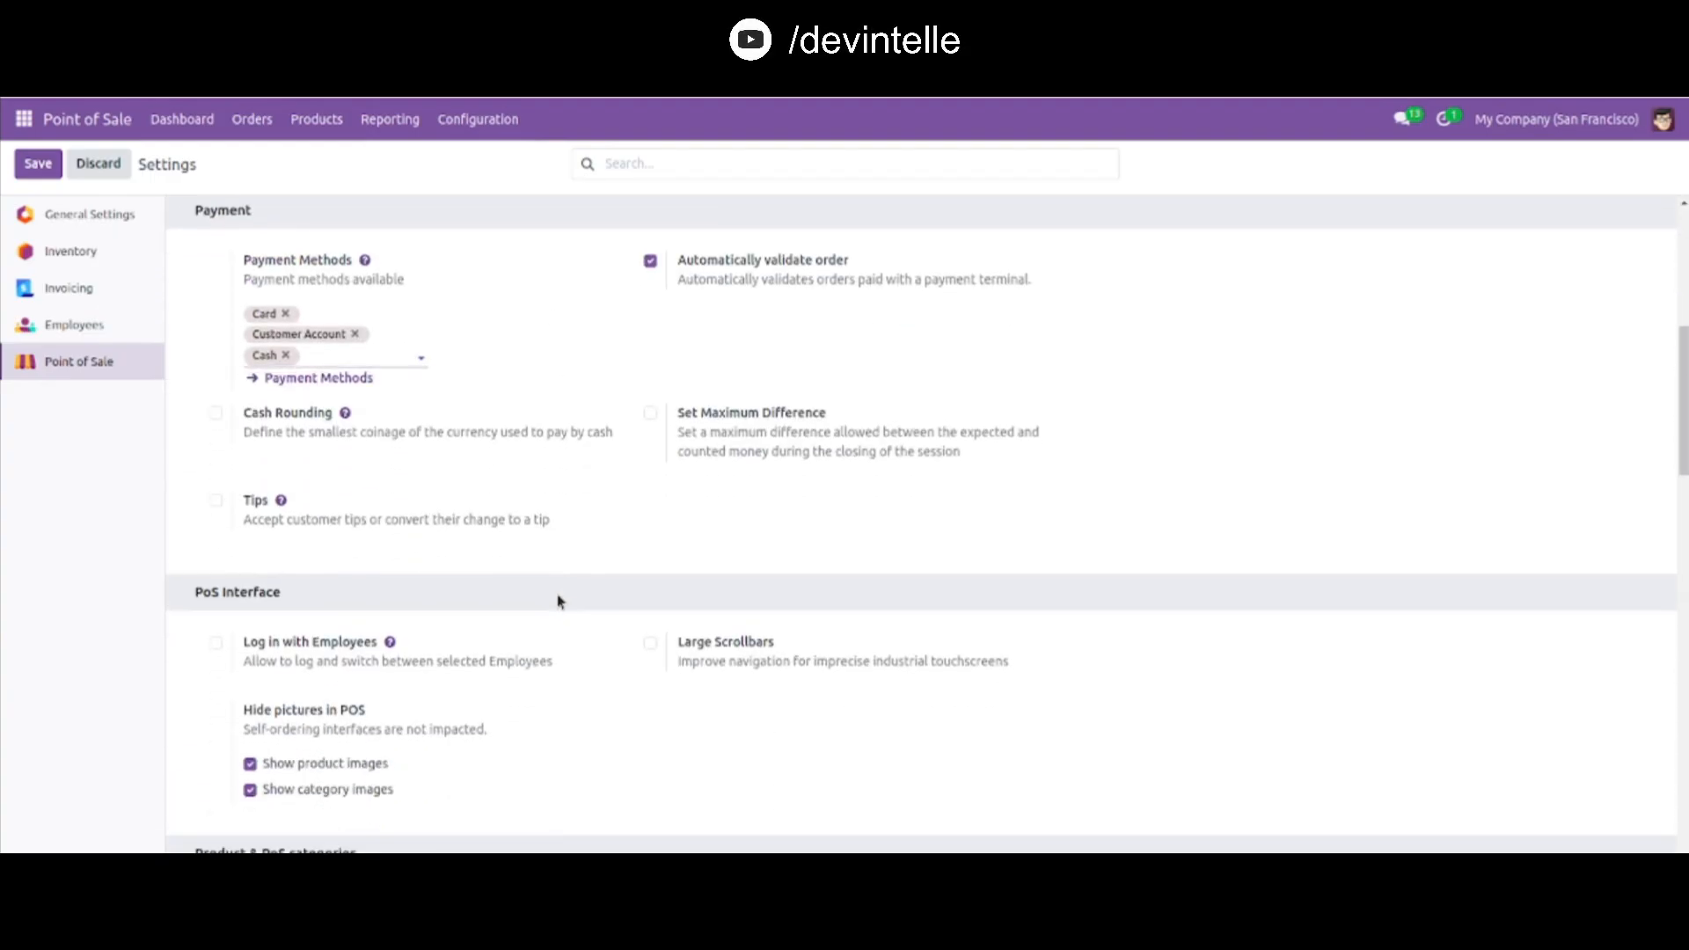
scroll(560, 601, down, 12)
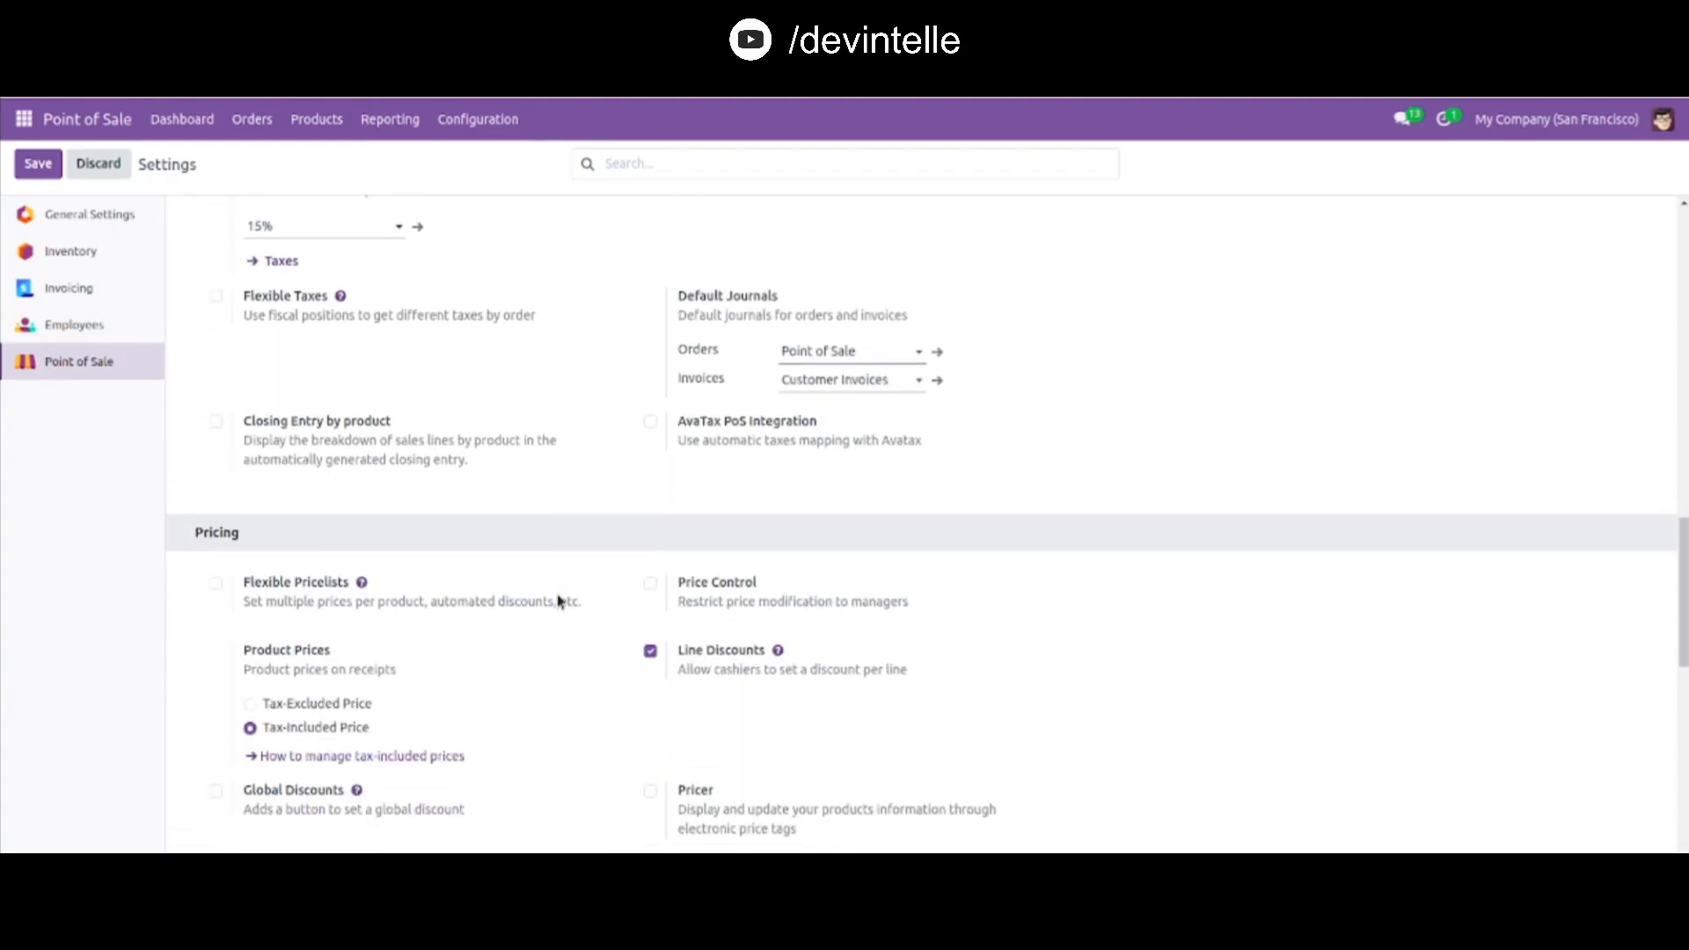
scroll(559, 601, down, 5)
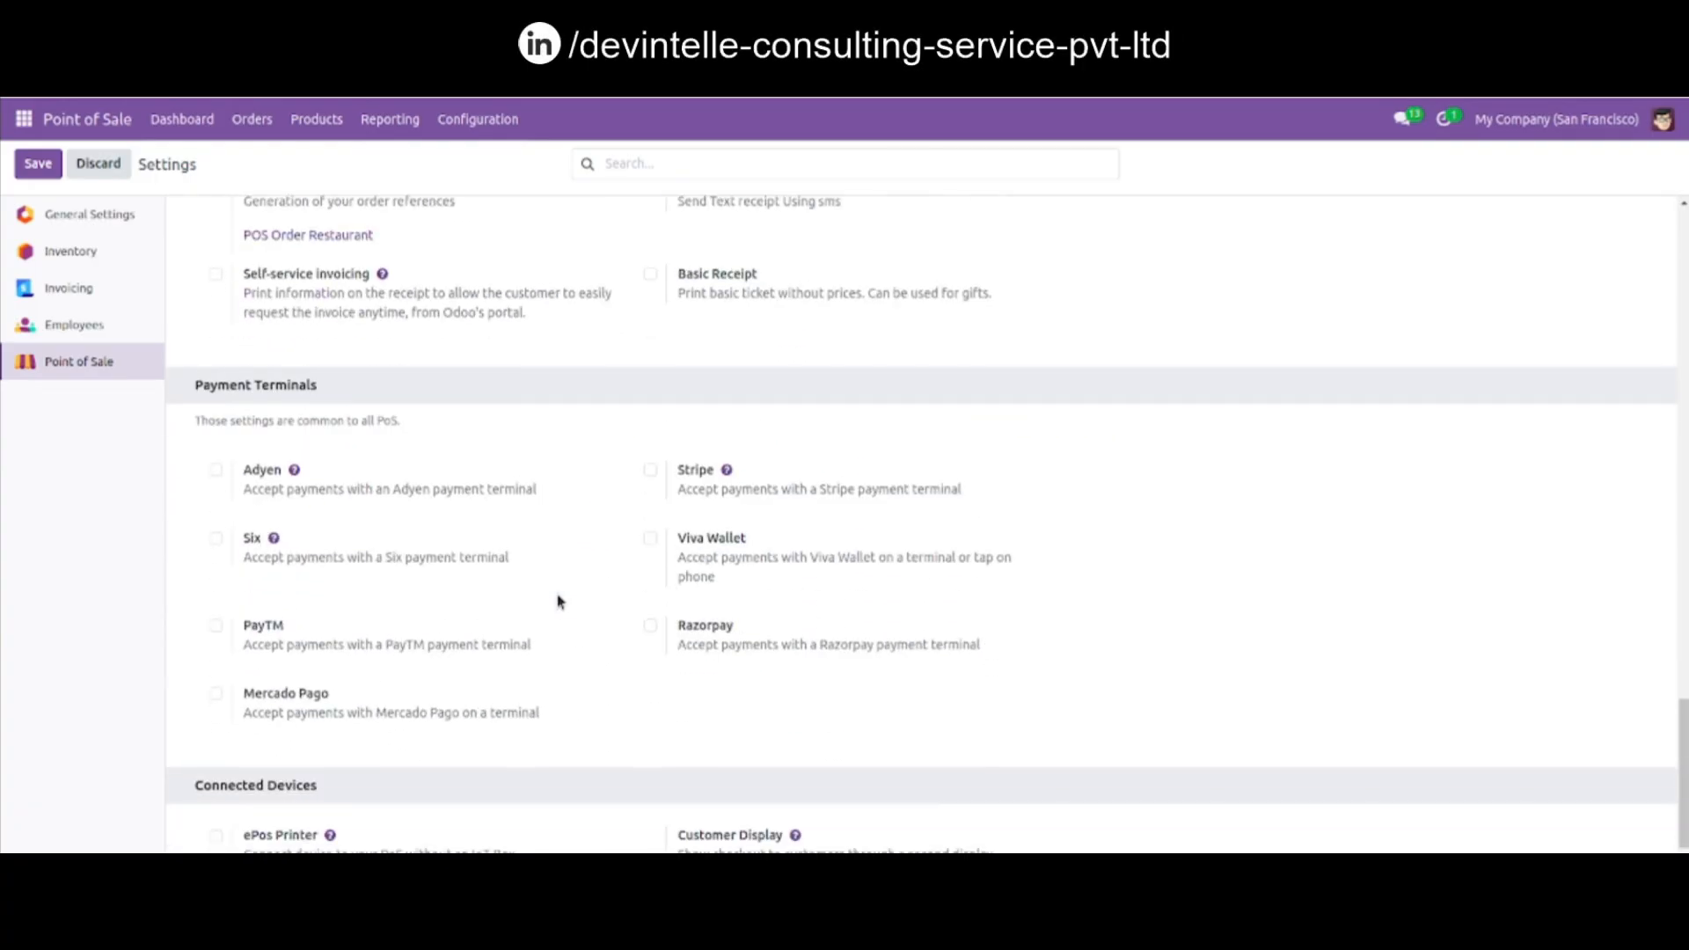
scroll(560, 602, down, 6)
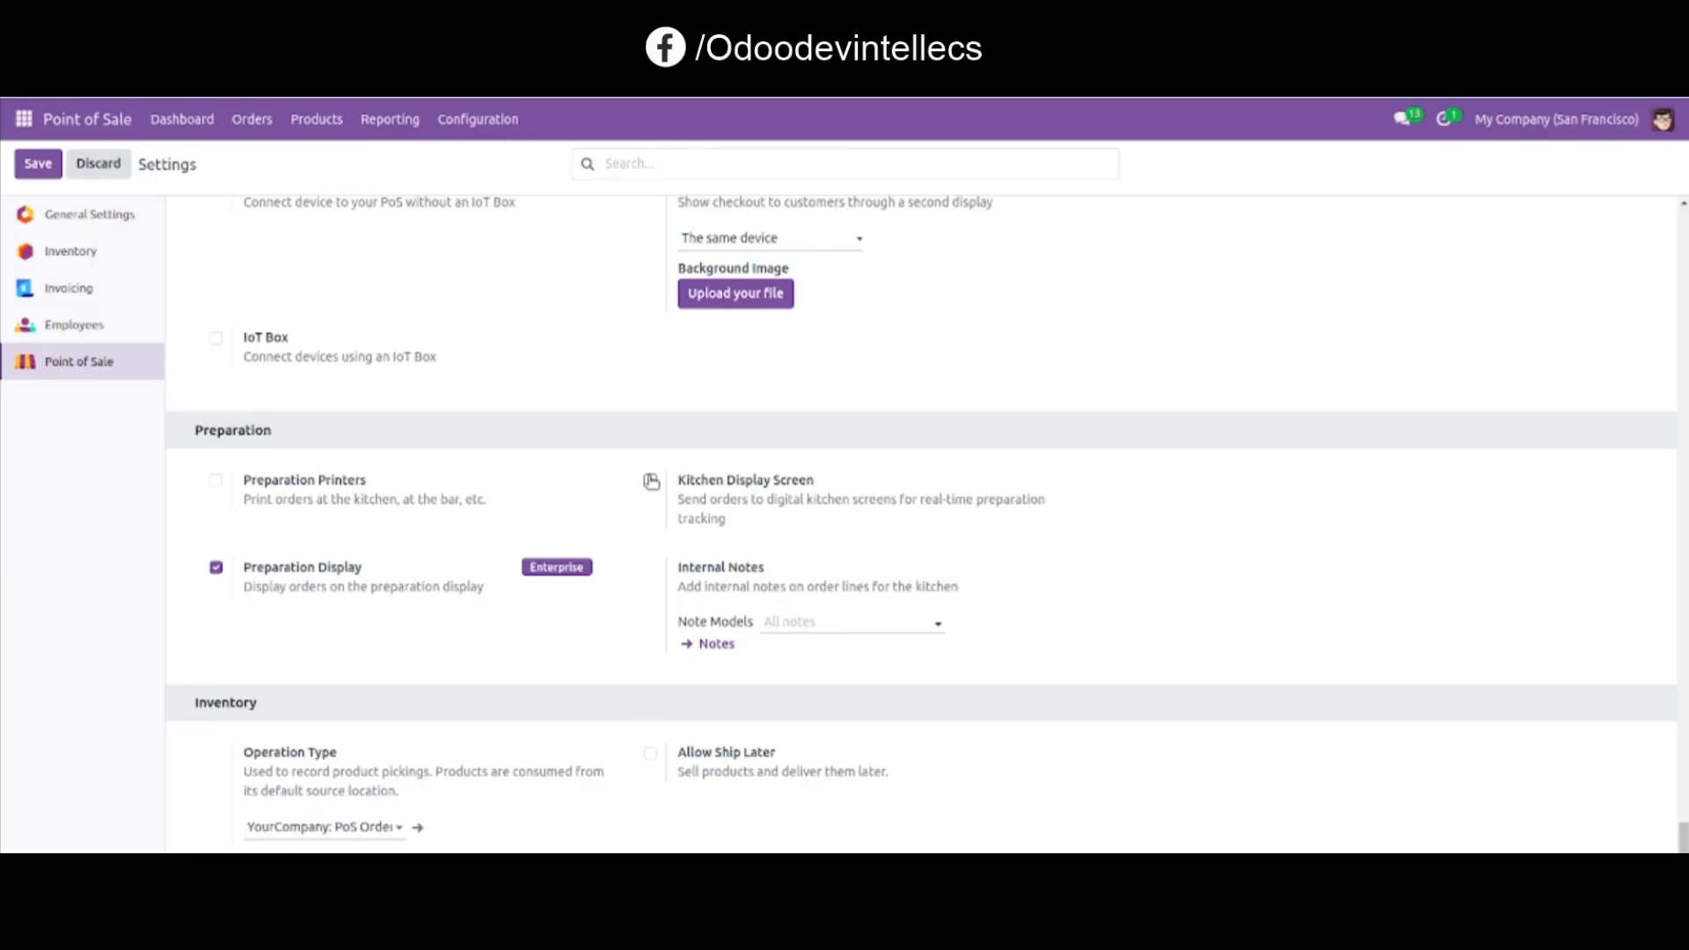
click(651, 482)
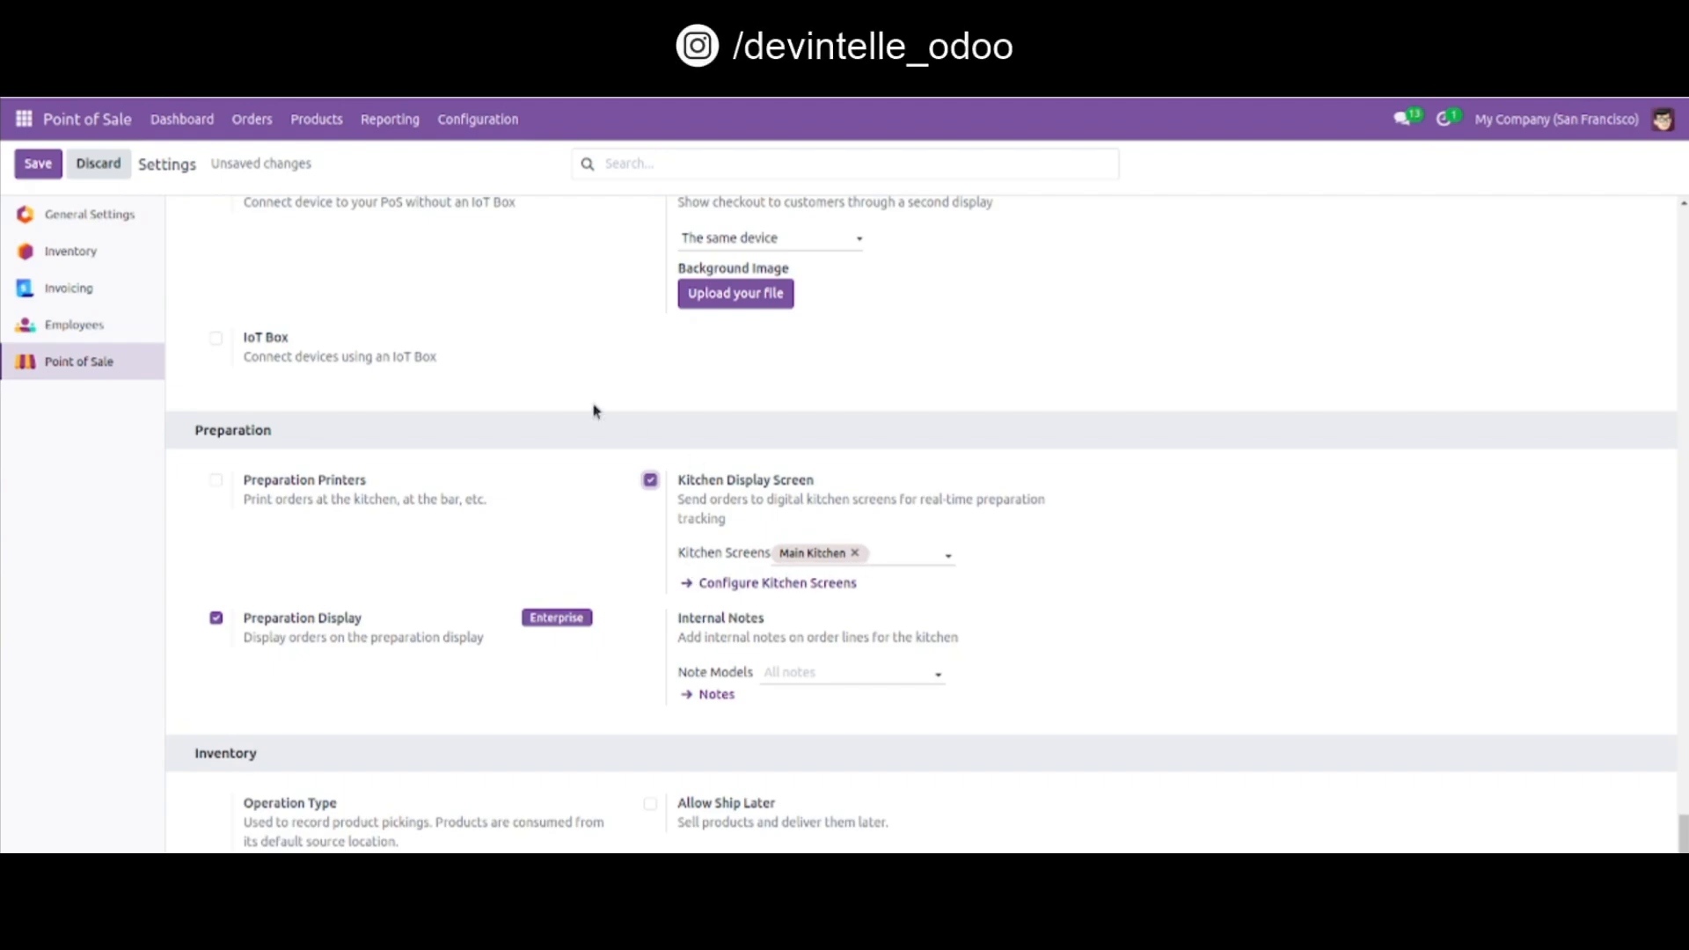
click(33, 167)
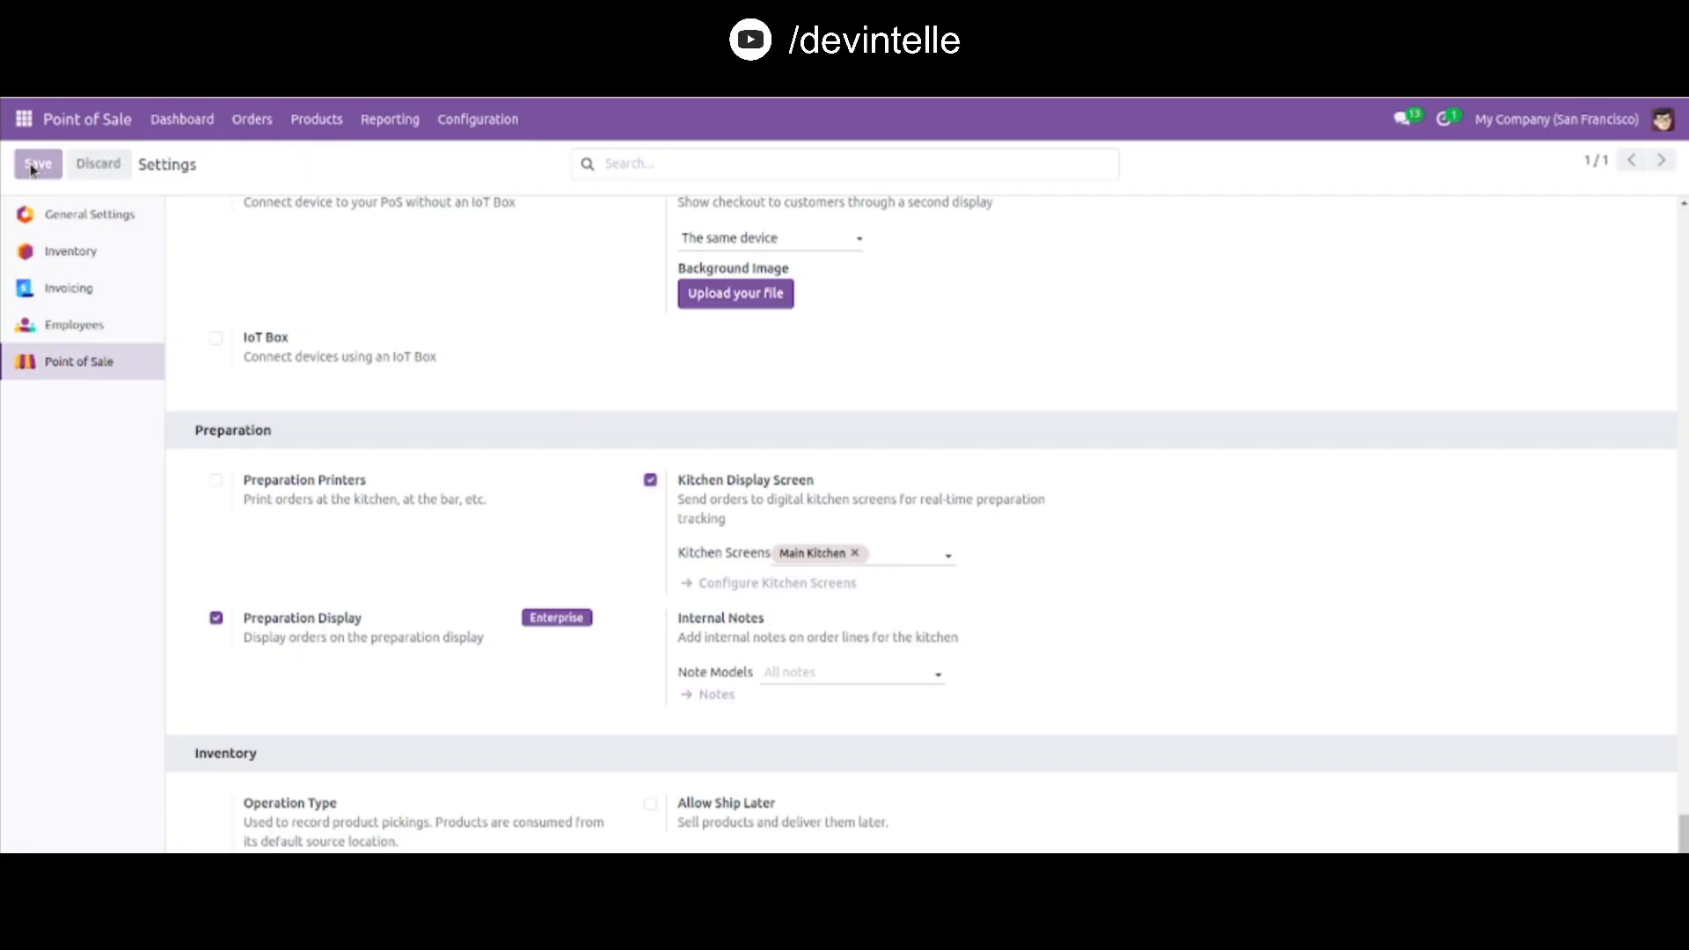
Open the Restaurant register session from the Point of Sale dashboard with 0.00 opening cash
click(169, 119)
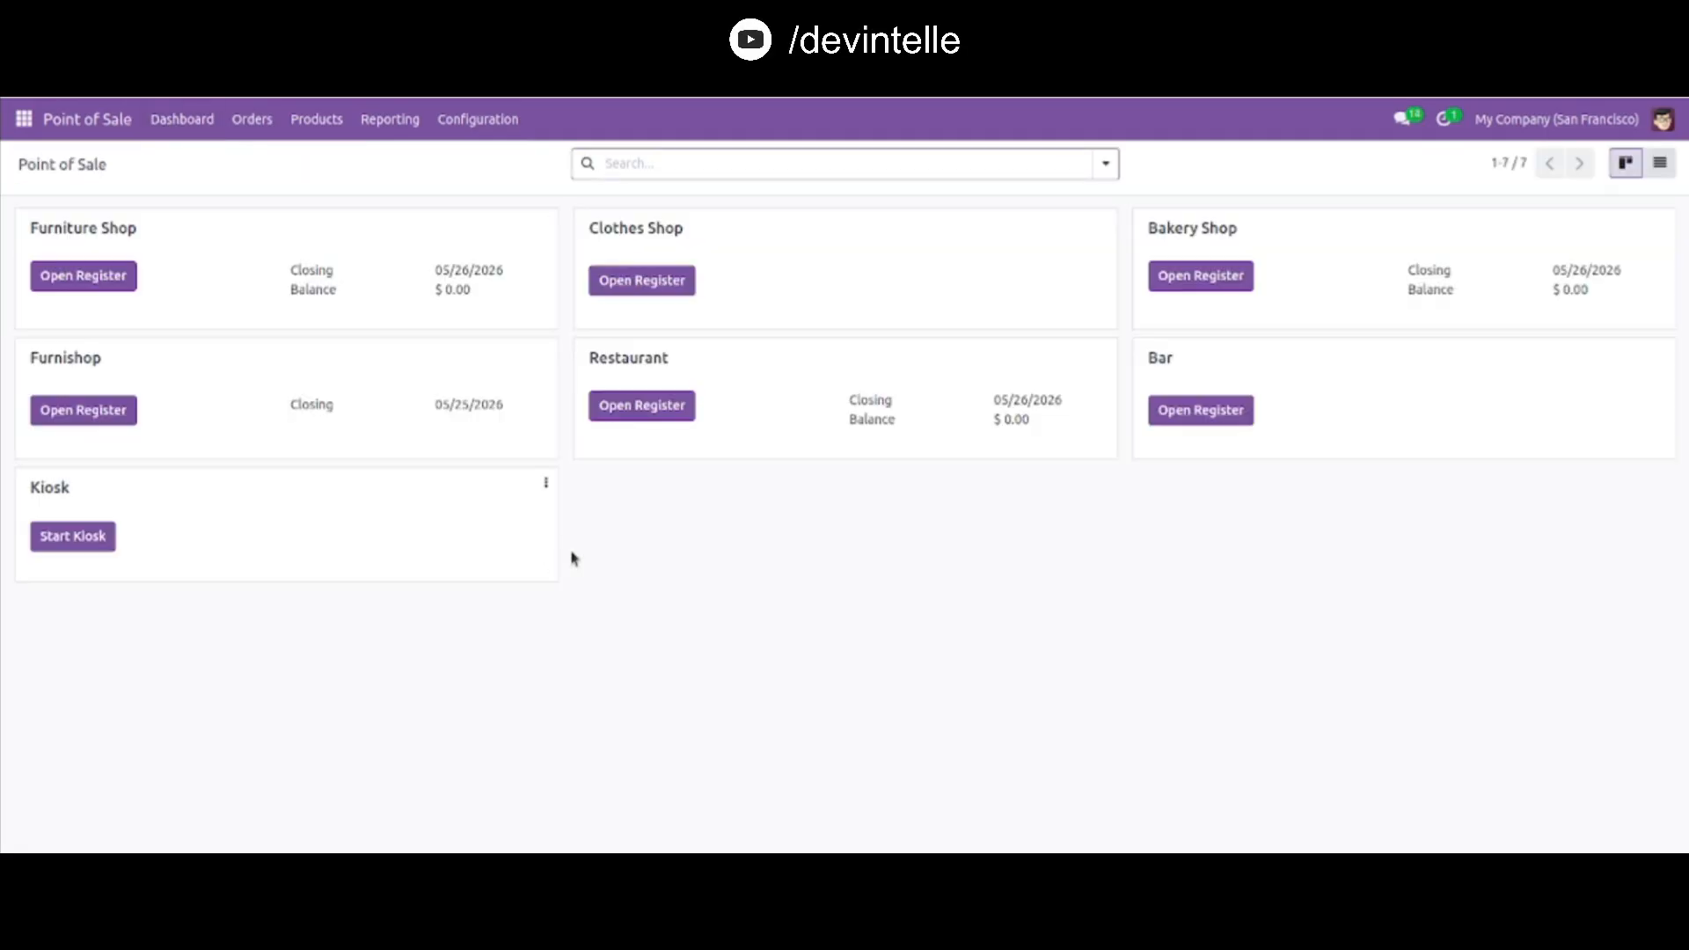
click(650, 405)
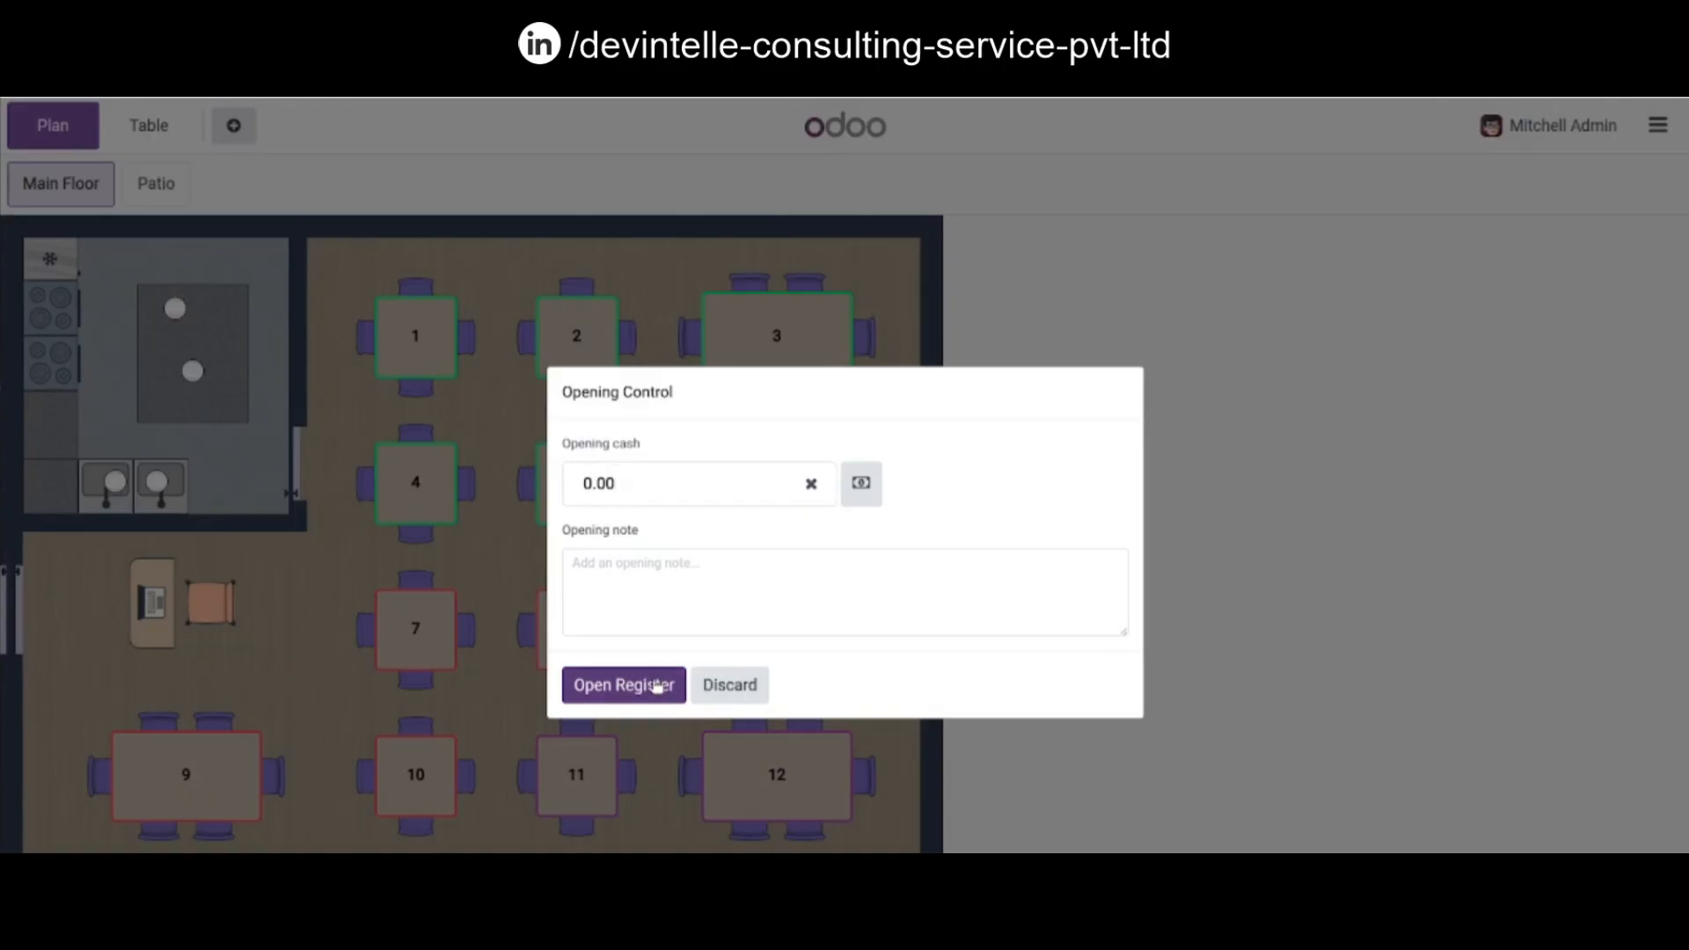
click(656, 687)
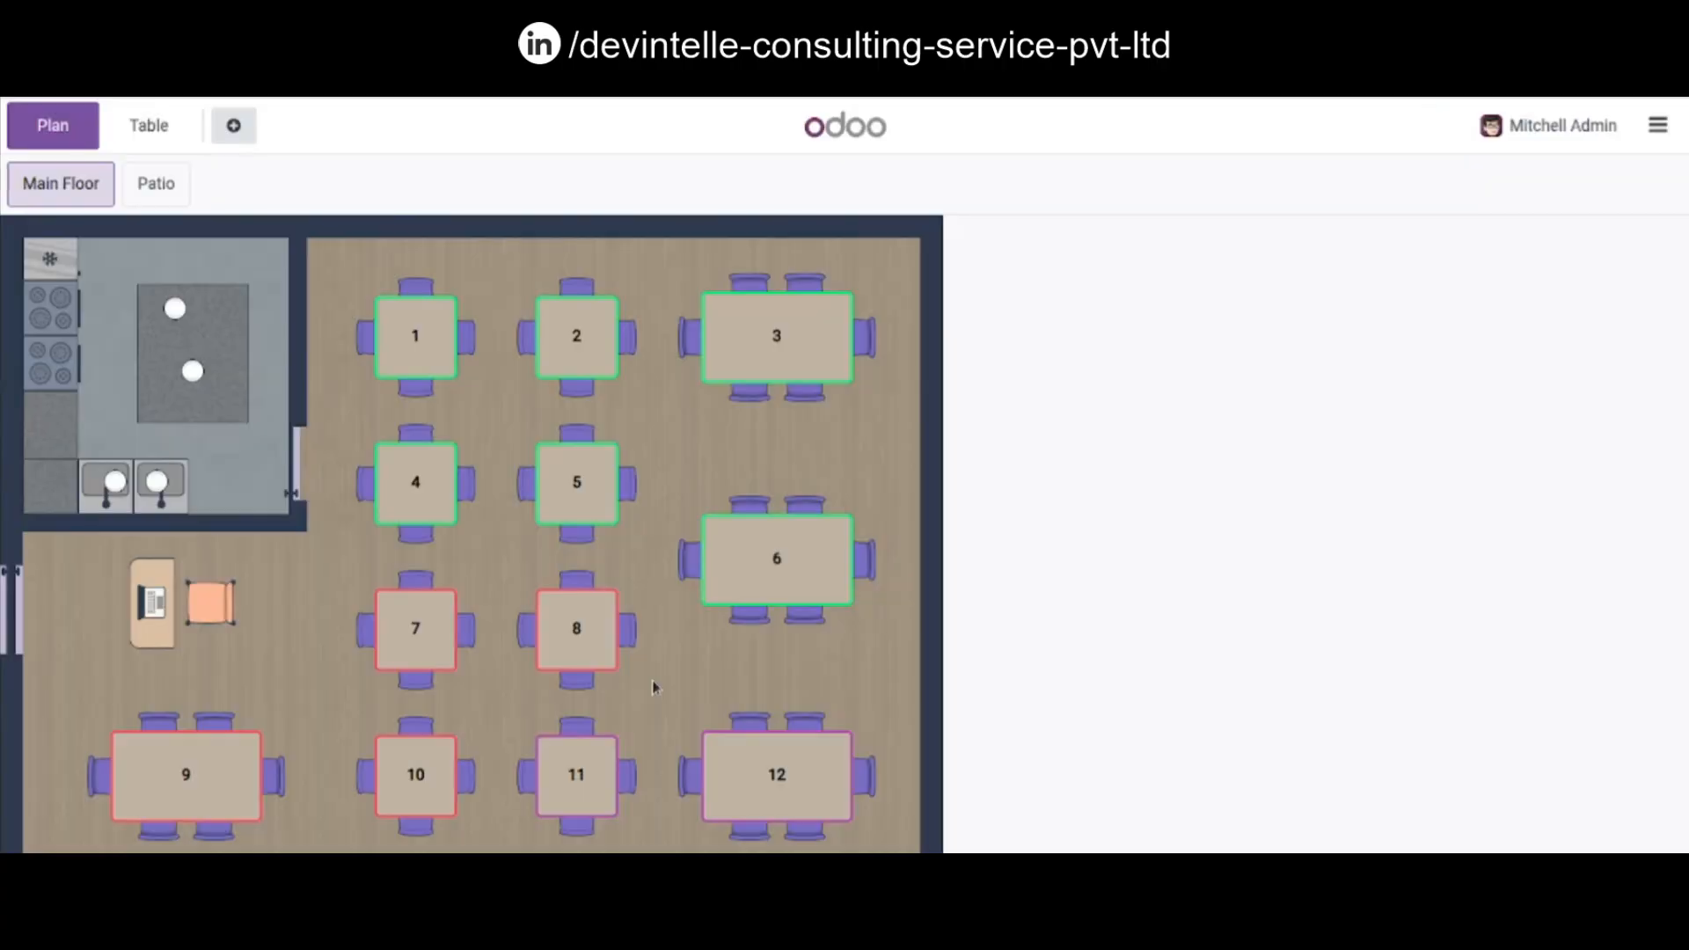
Open table 6 on the main floor and pick a Cheese Burger from the Food category
click(777, 563)
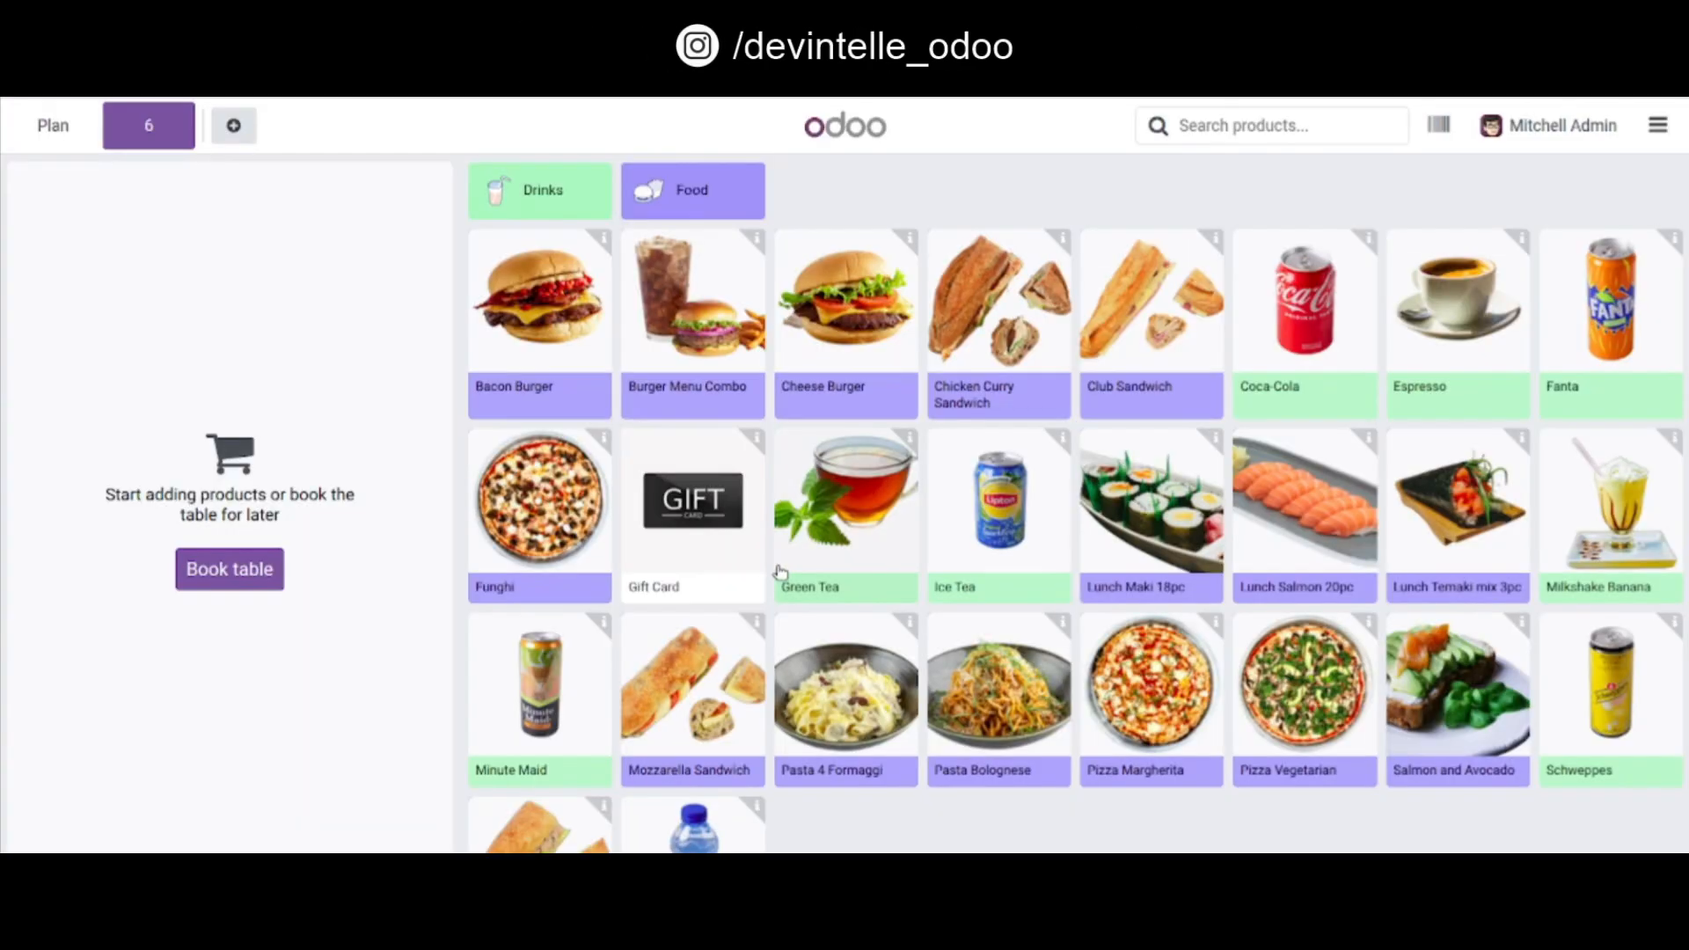
click(702, 210)
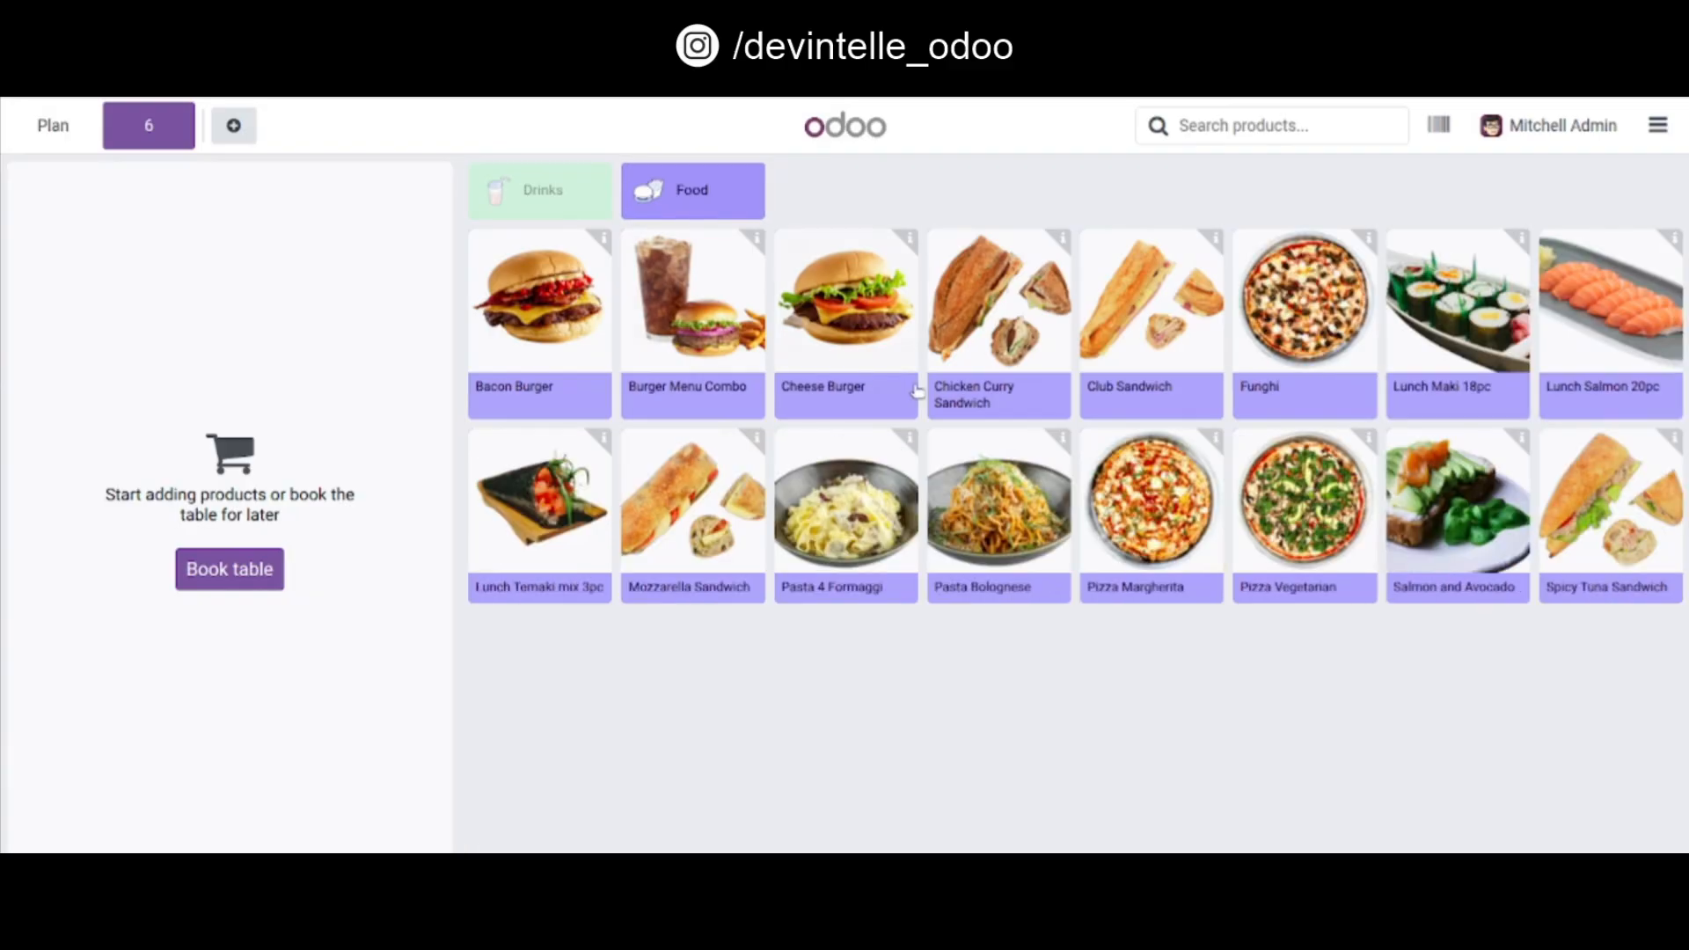
click(874, 342)
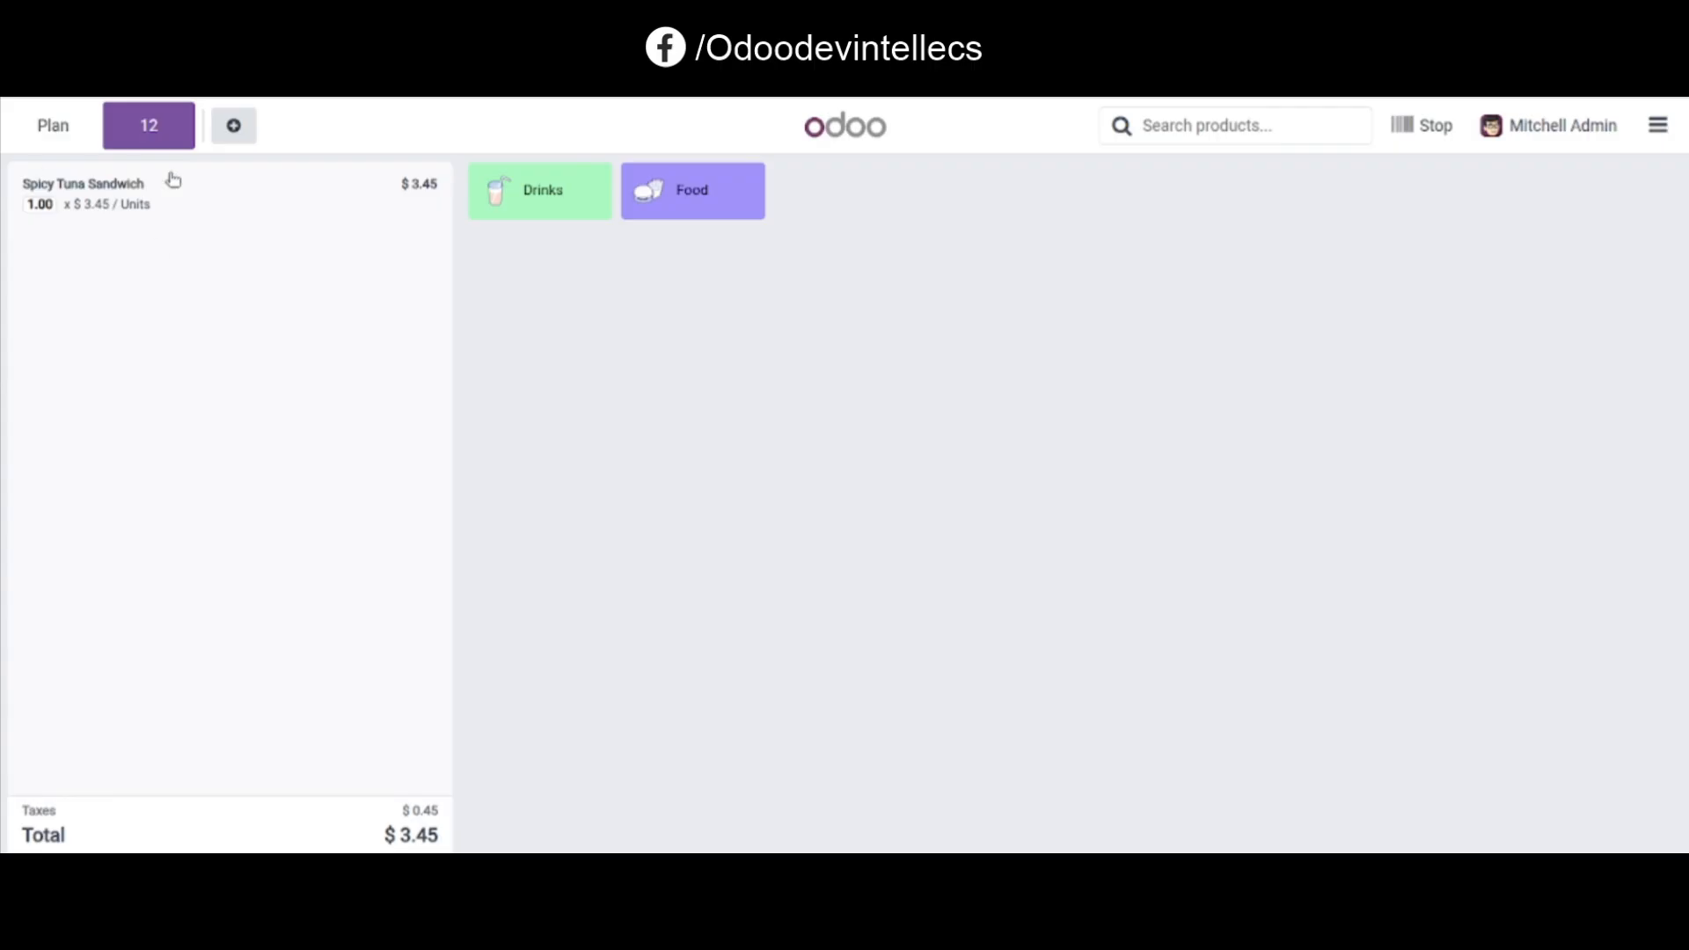
Start a new order on table 12 and add one Mozzarella Sandwich from the Food category
click(173, 180)
click(183, 184)
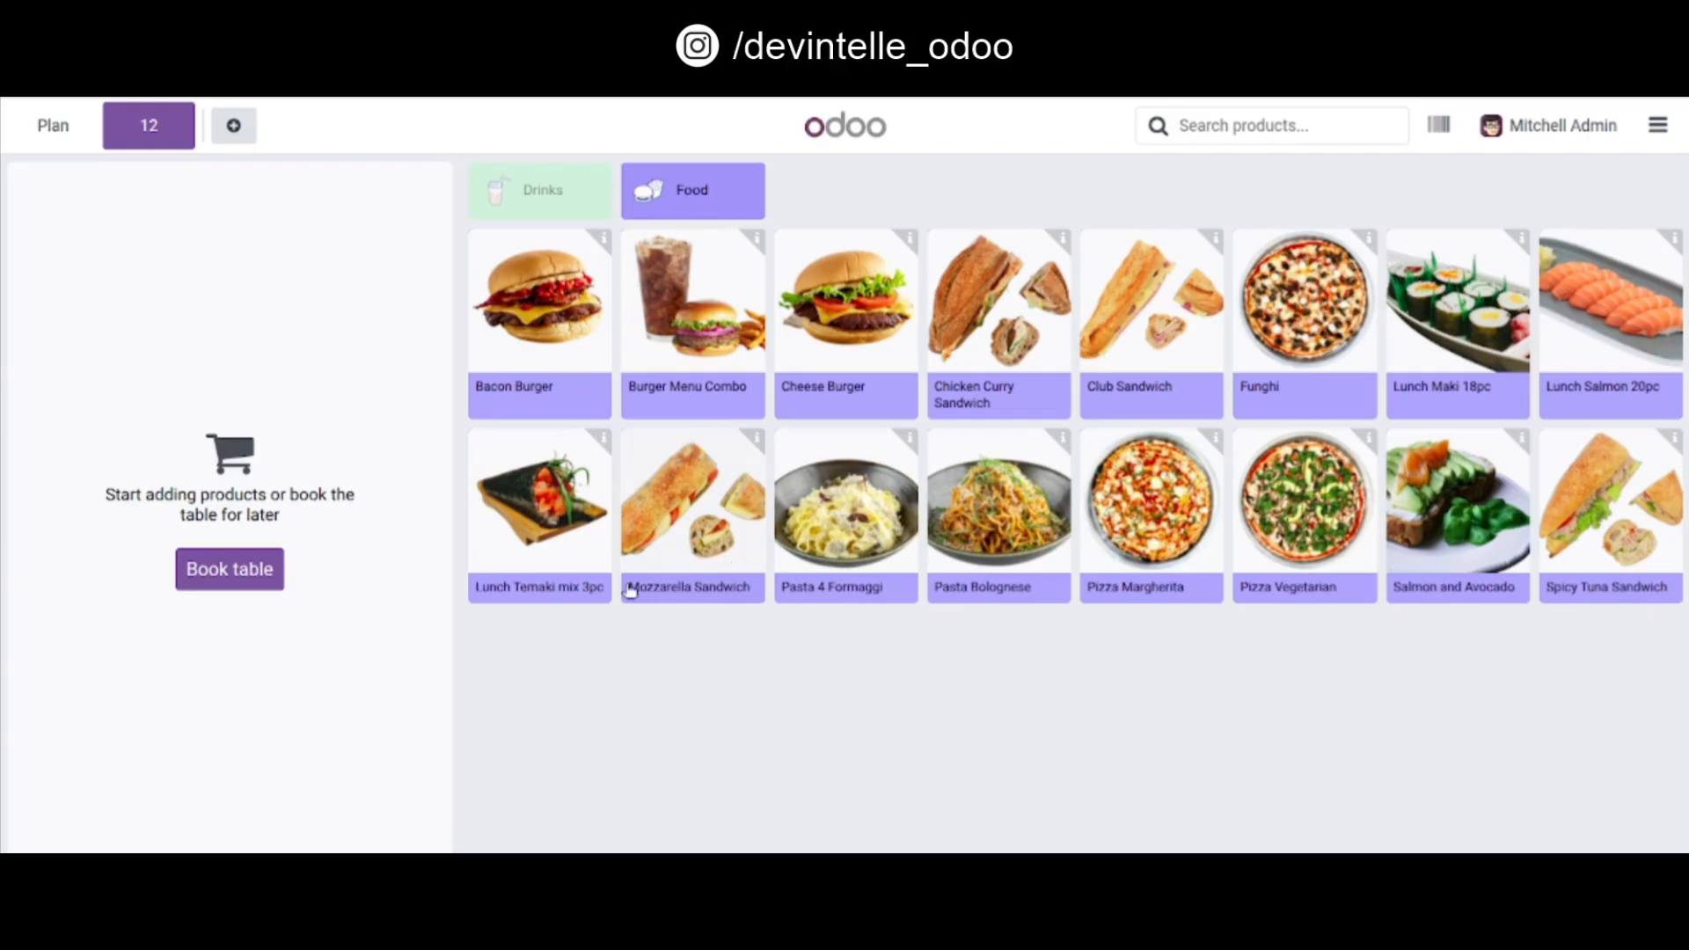
click(681, 531)
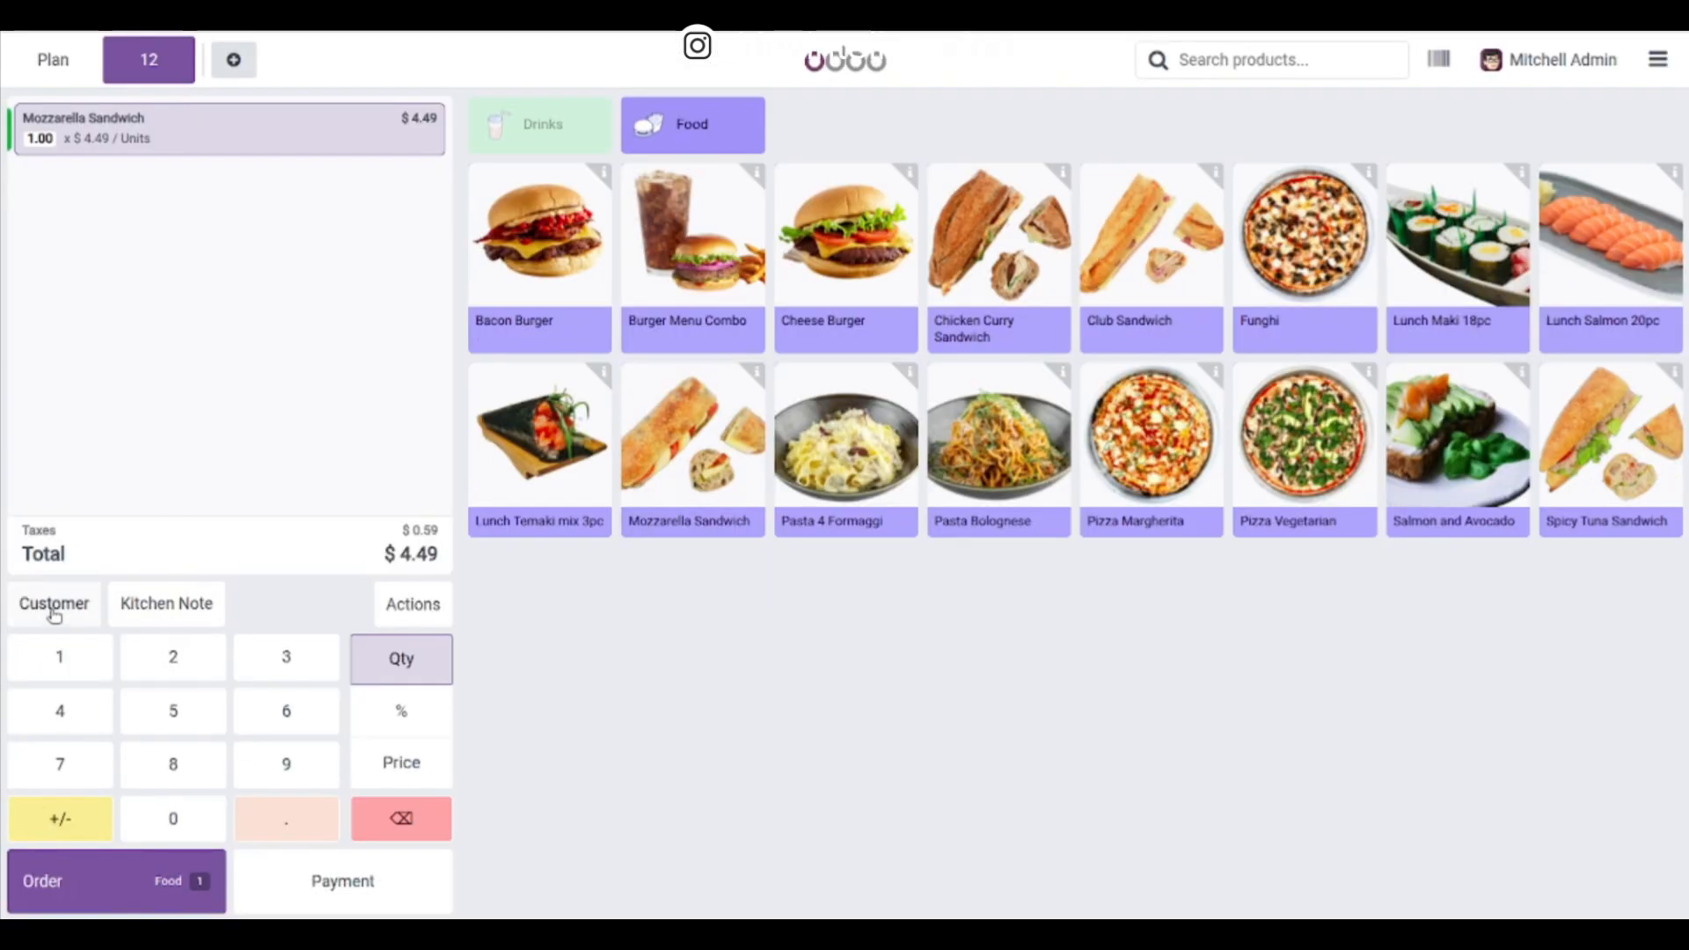
Assign an existing customer to the table 12 order and send it to the kitchen
click(53, 667)
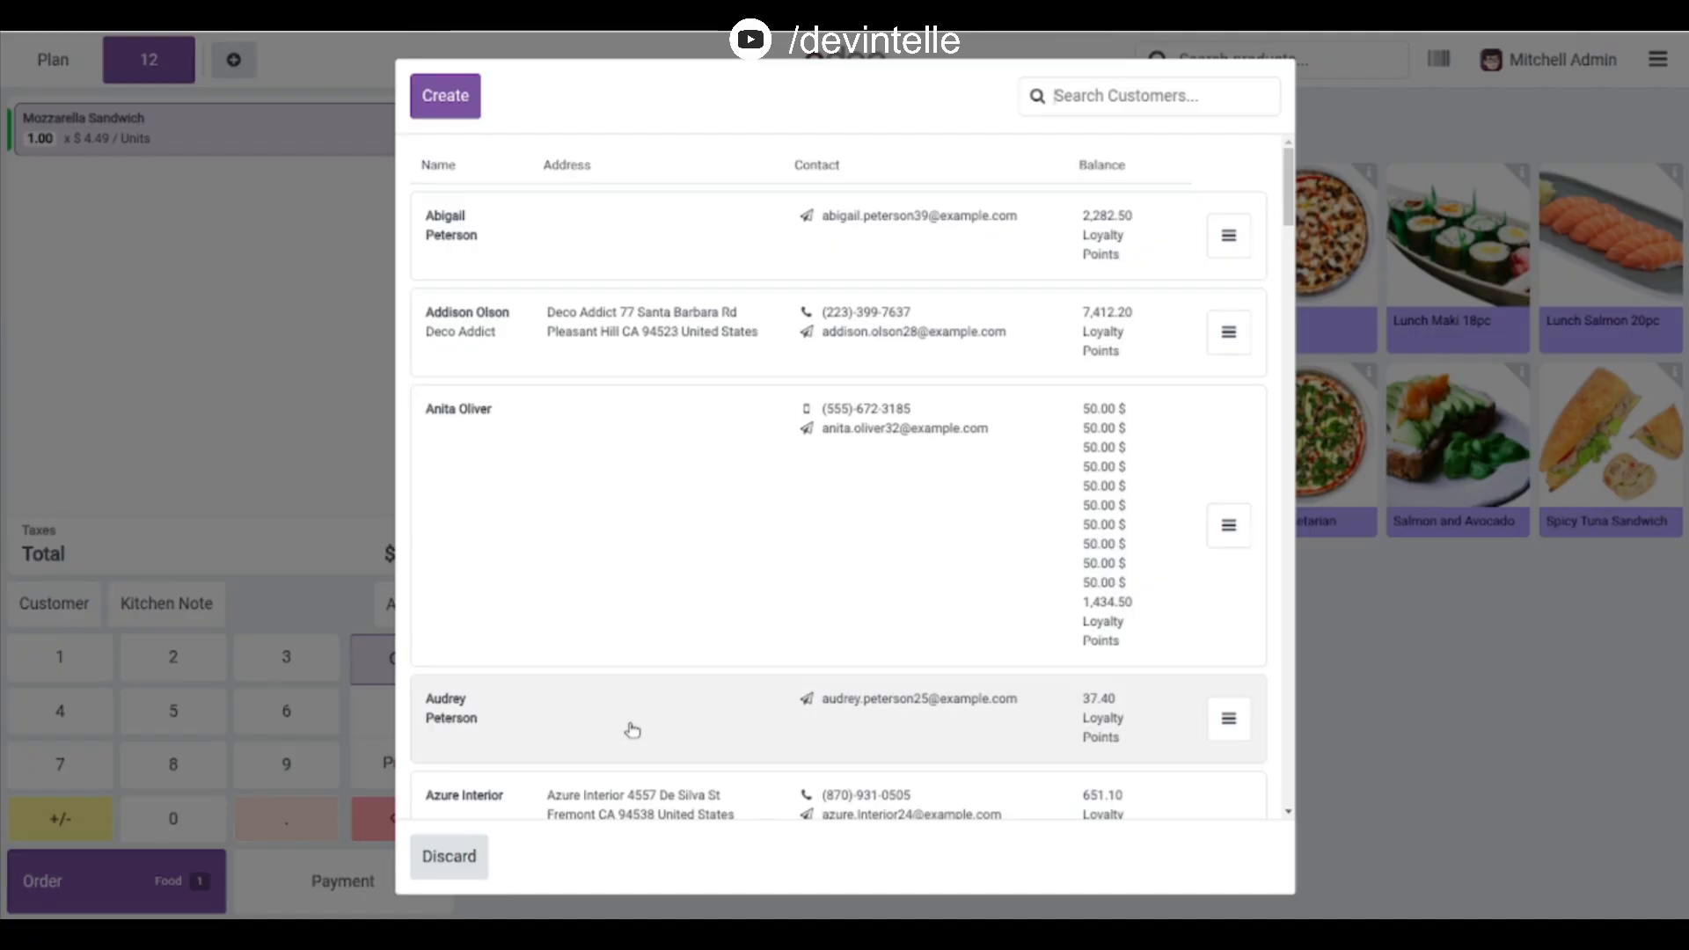
click(634, 730)
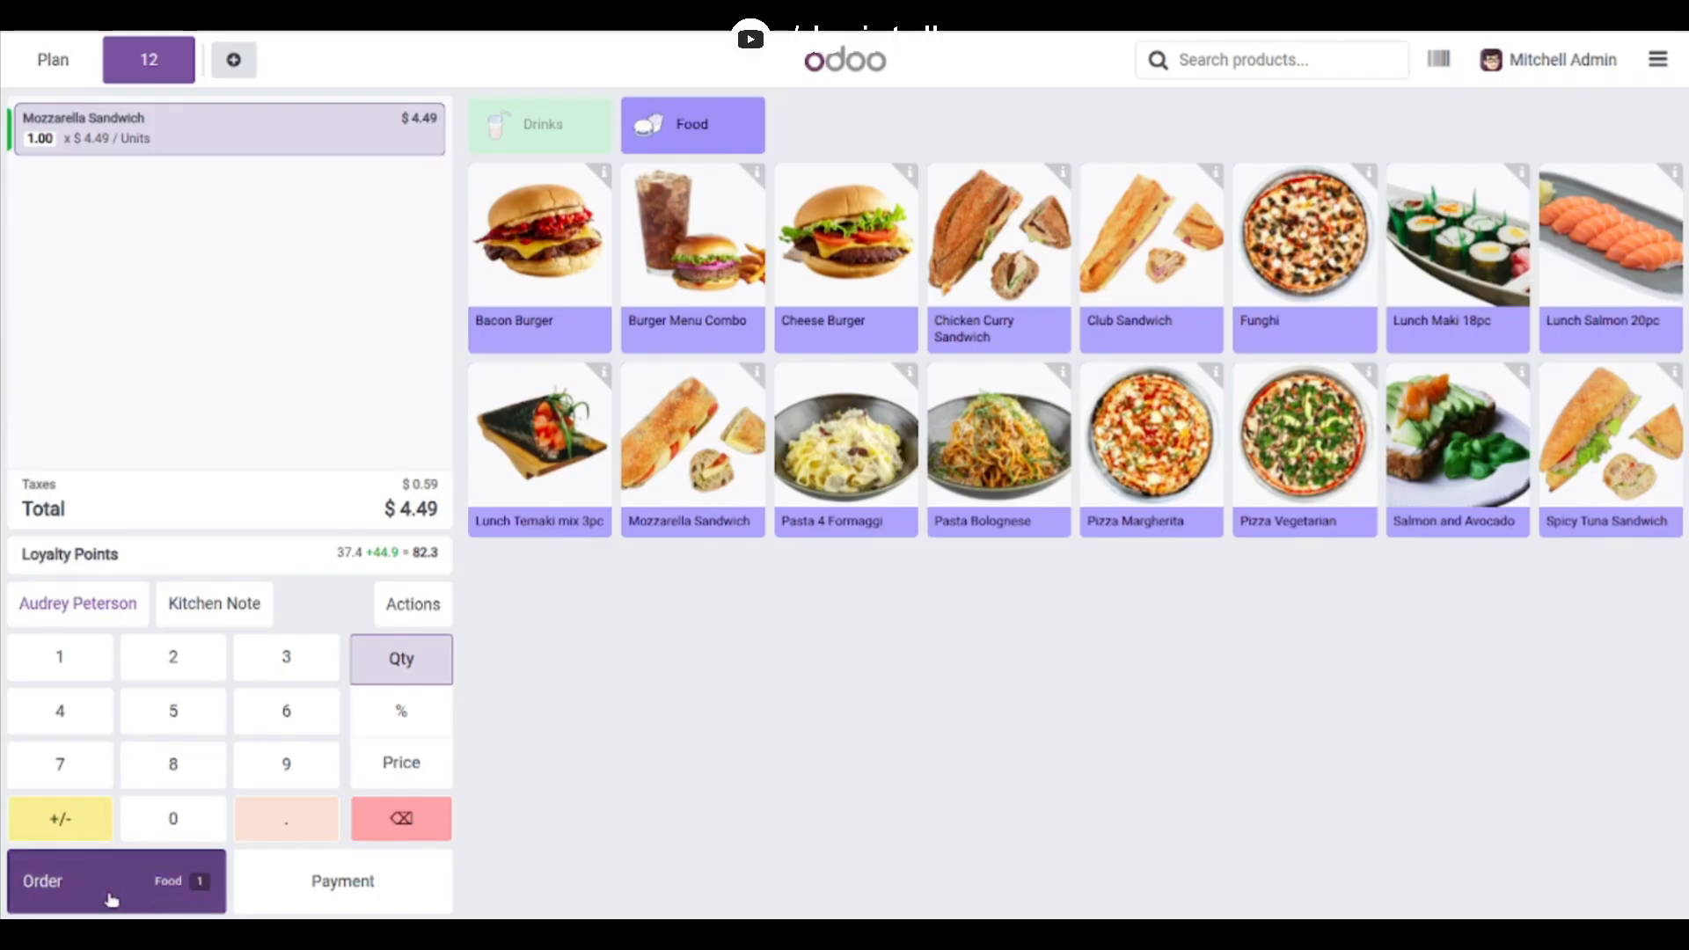
click(199, 886)
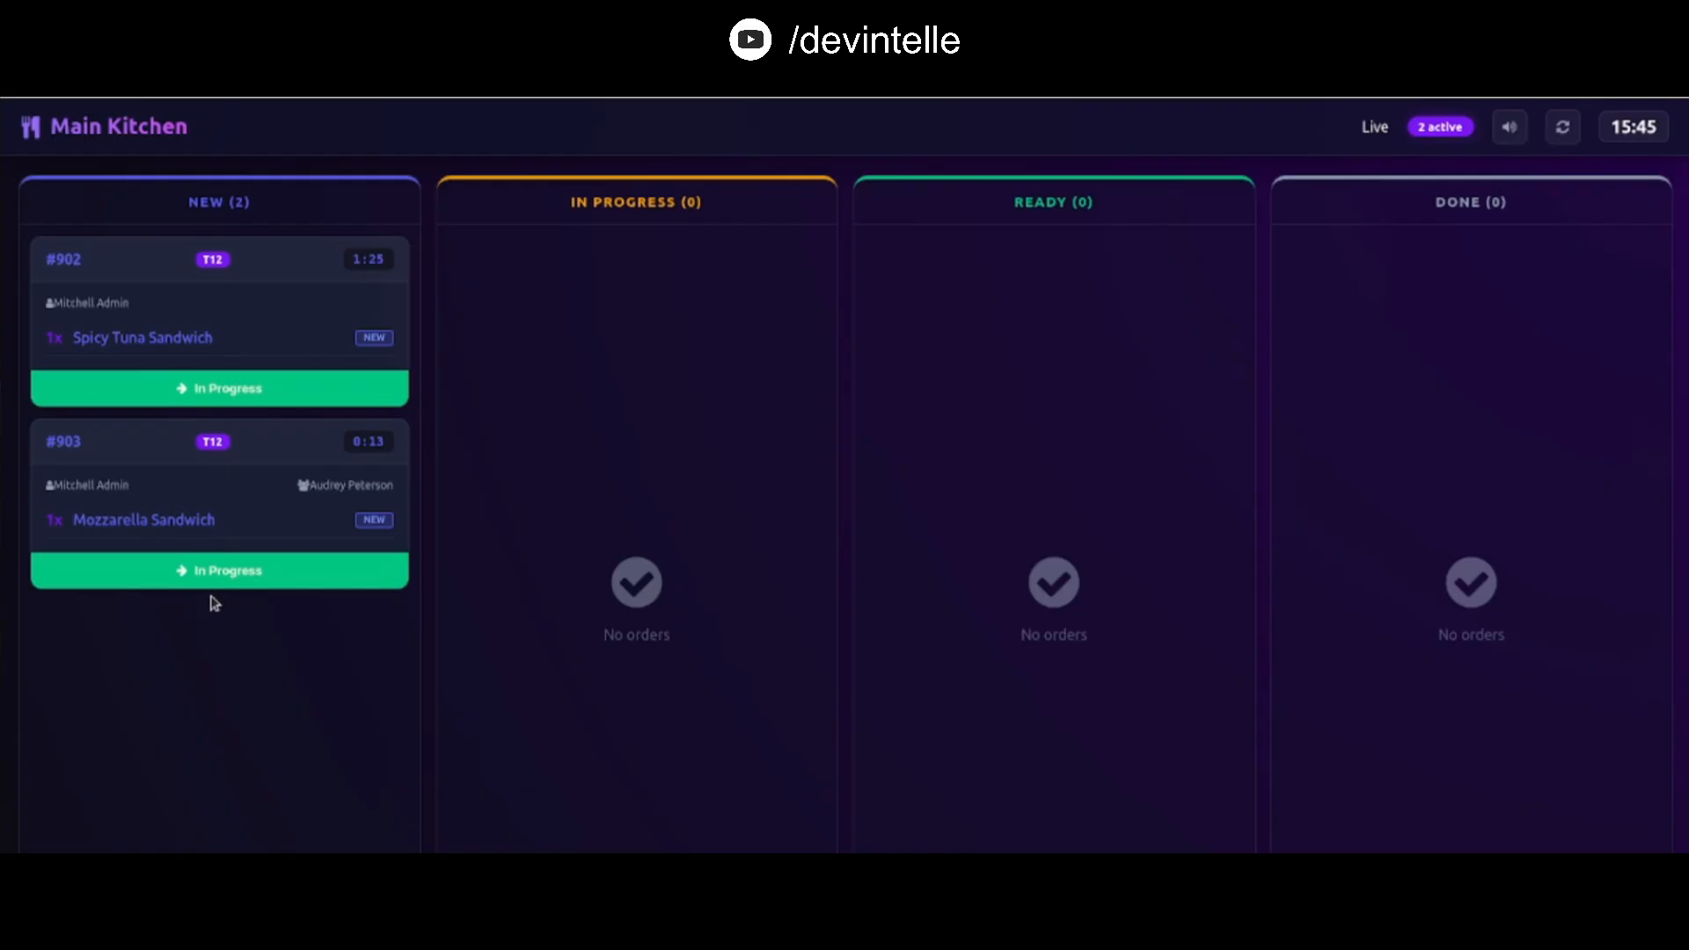
Advance the Spicy Tuna Sandwich order for table 12 on the Main Kitchen display through In Progress and Ready to Done
click(218, 391)
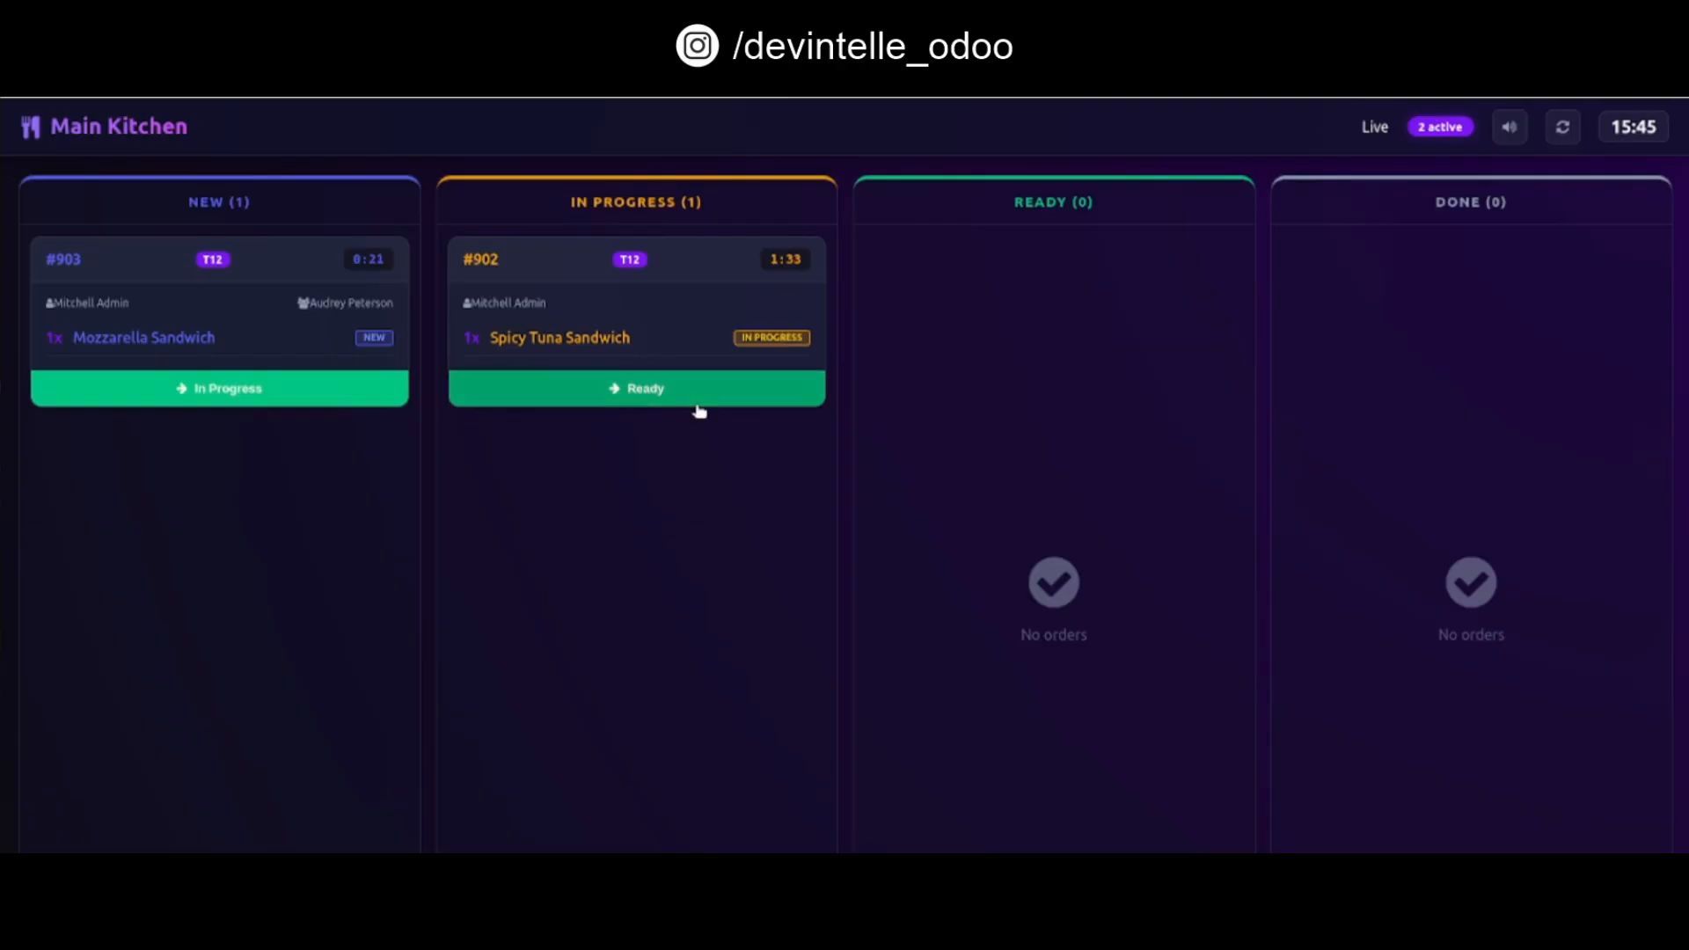
click(623, 397)
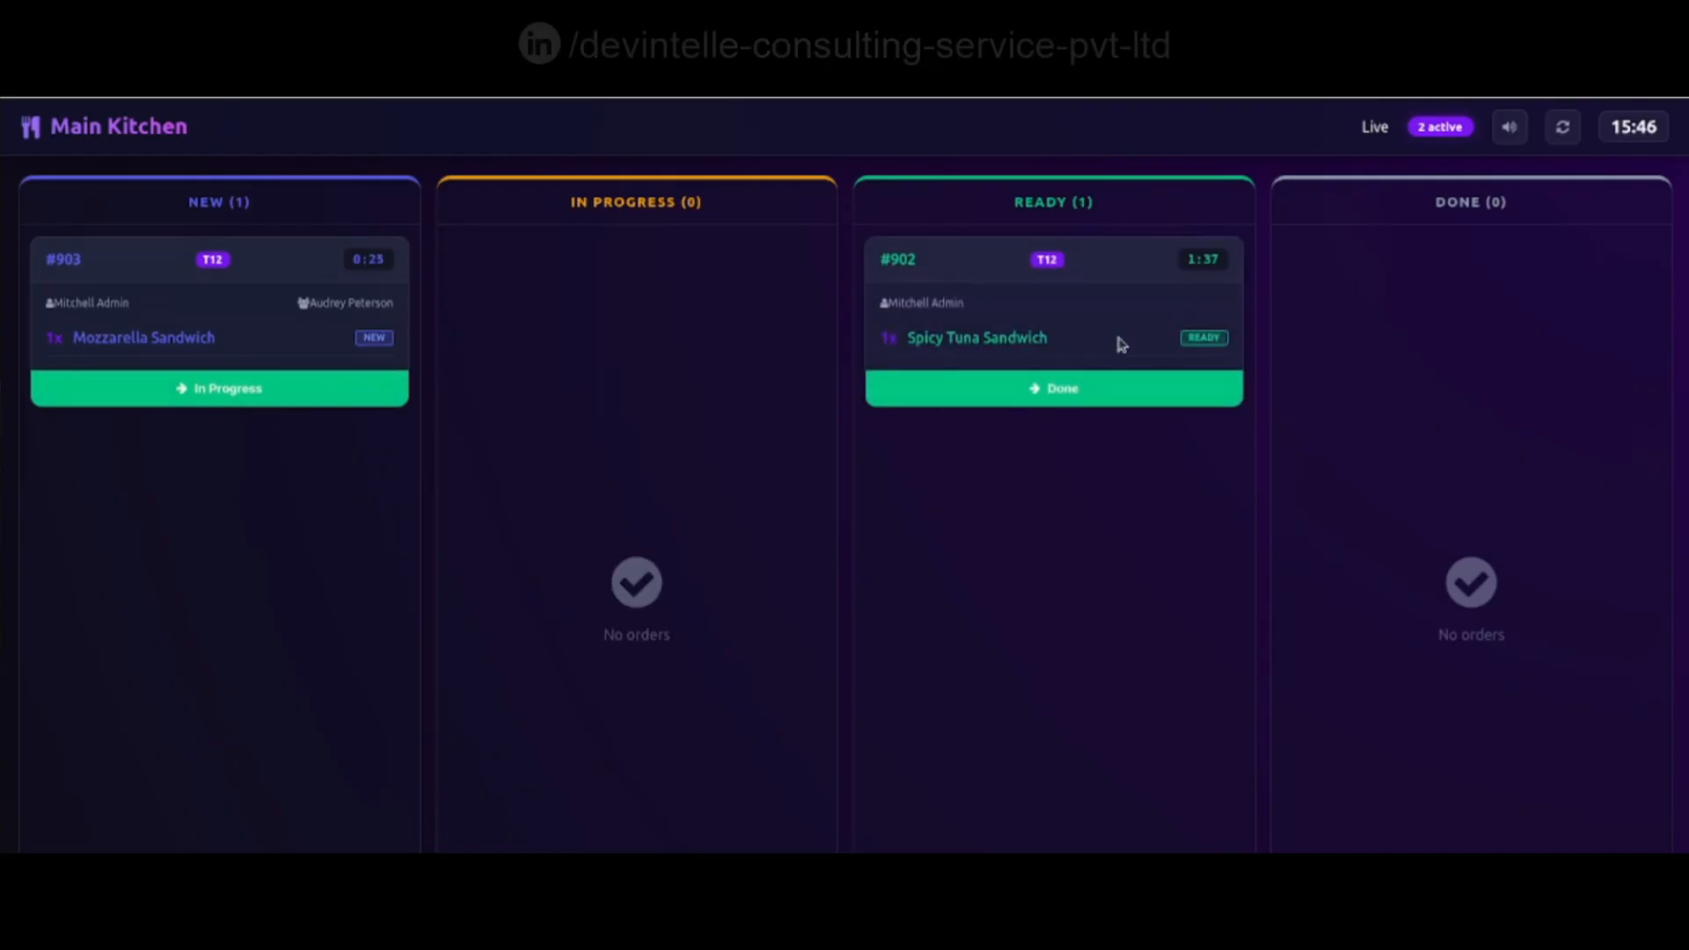
click(1097, 397)
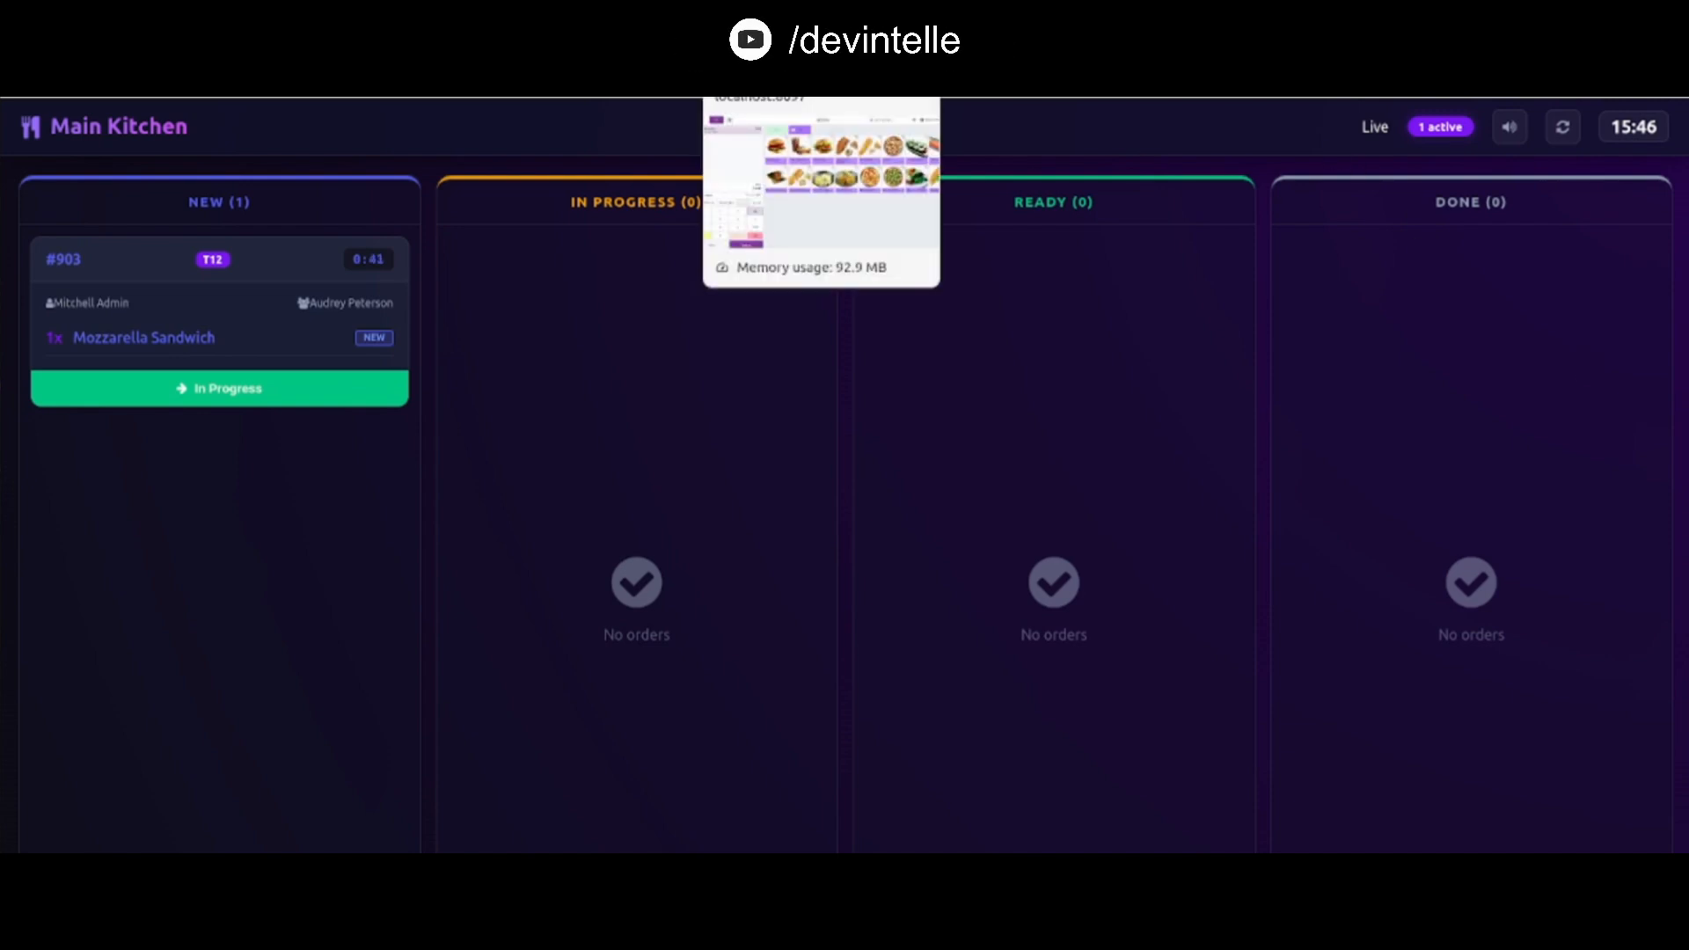
Switch from the kitchen display to the Restaurant register and leave it for the Point of Sale backend
click(783, 44)
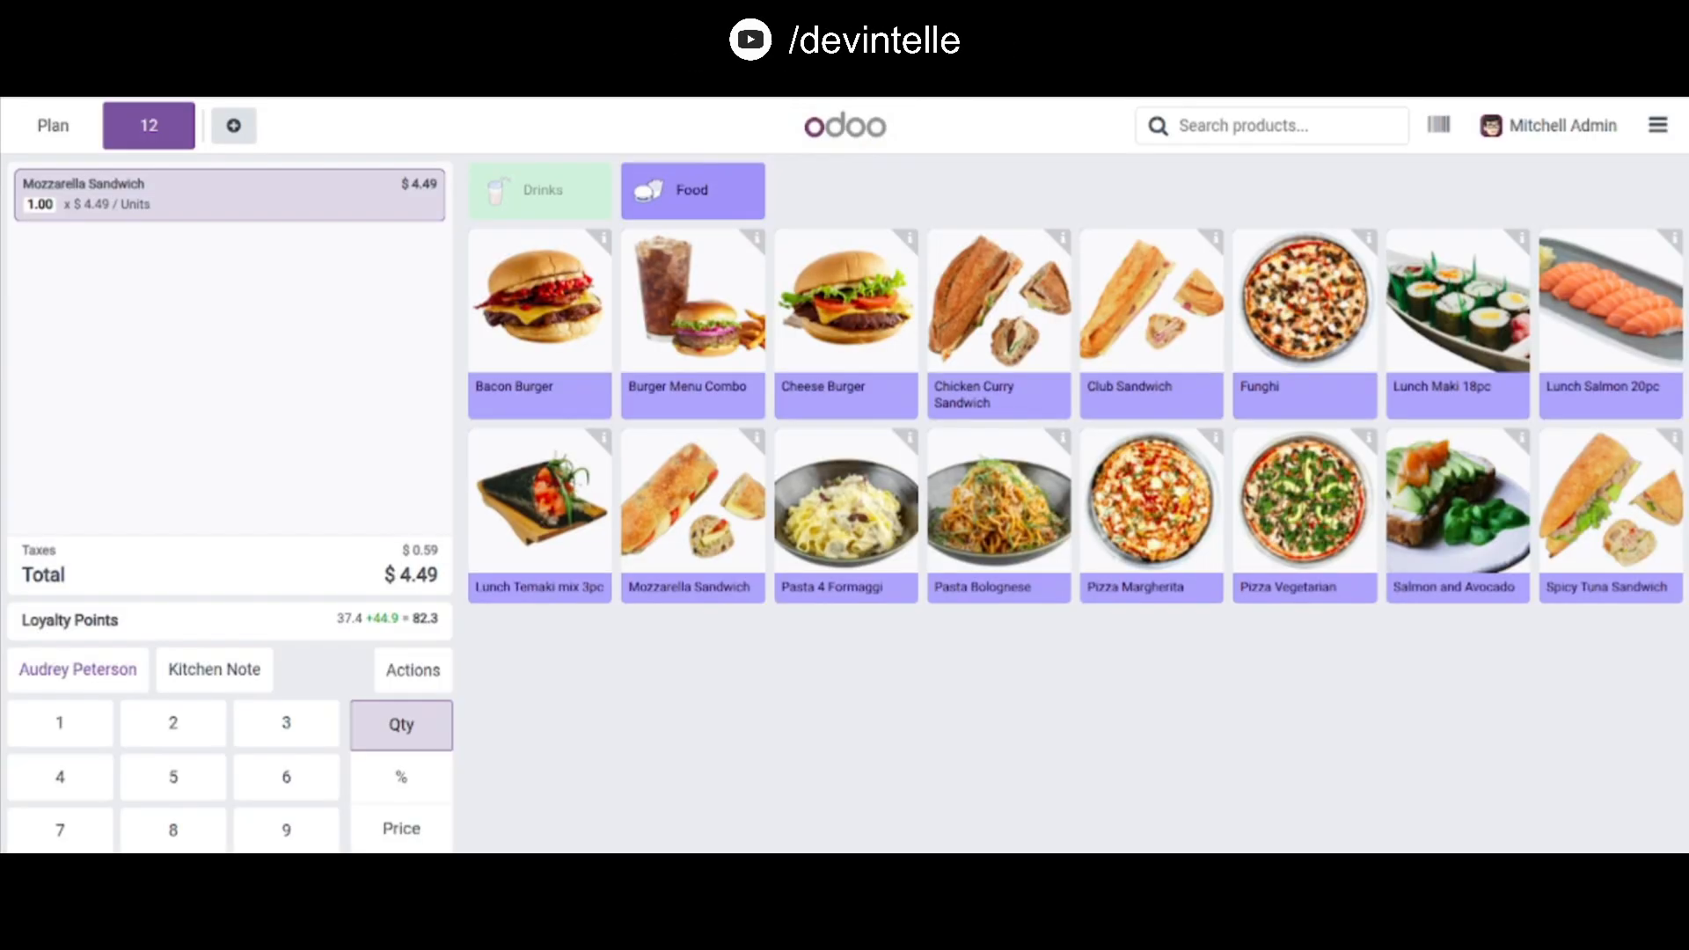
click(1657, 125)
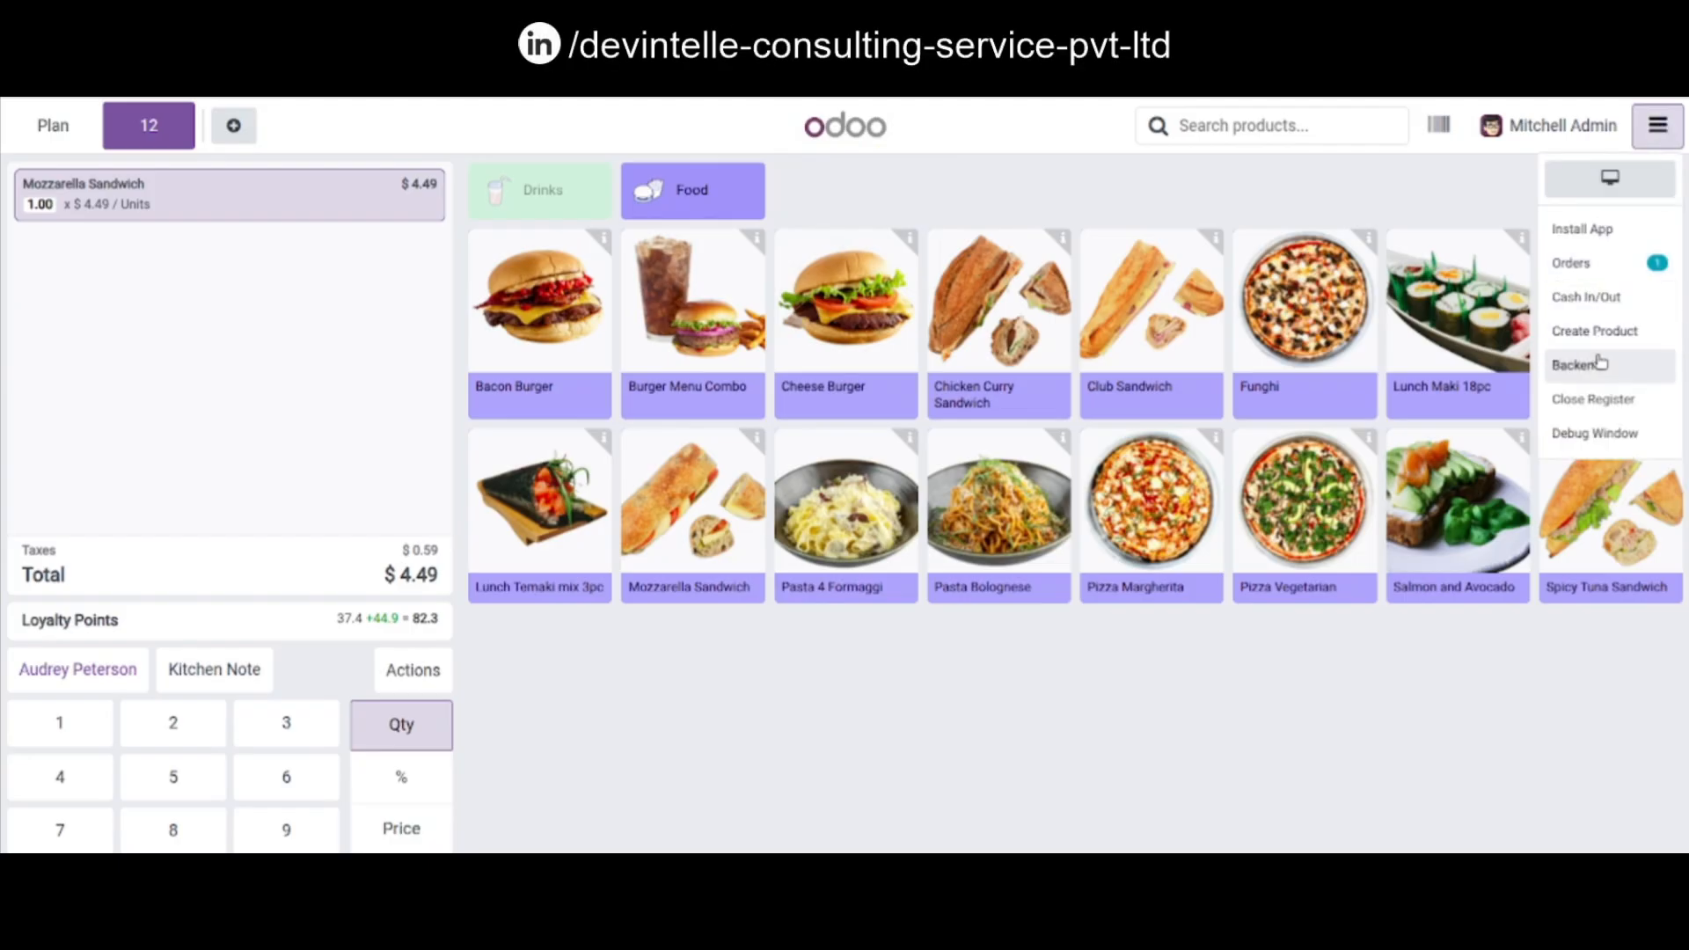
click(1599, 368)
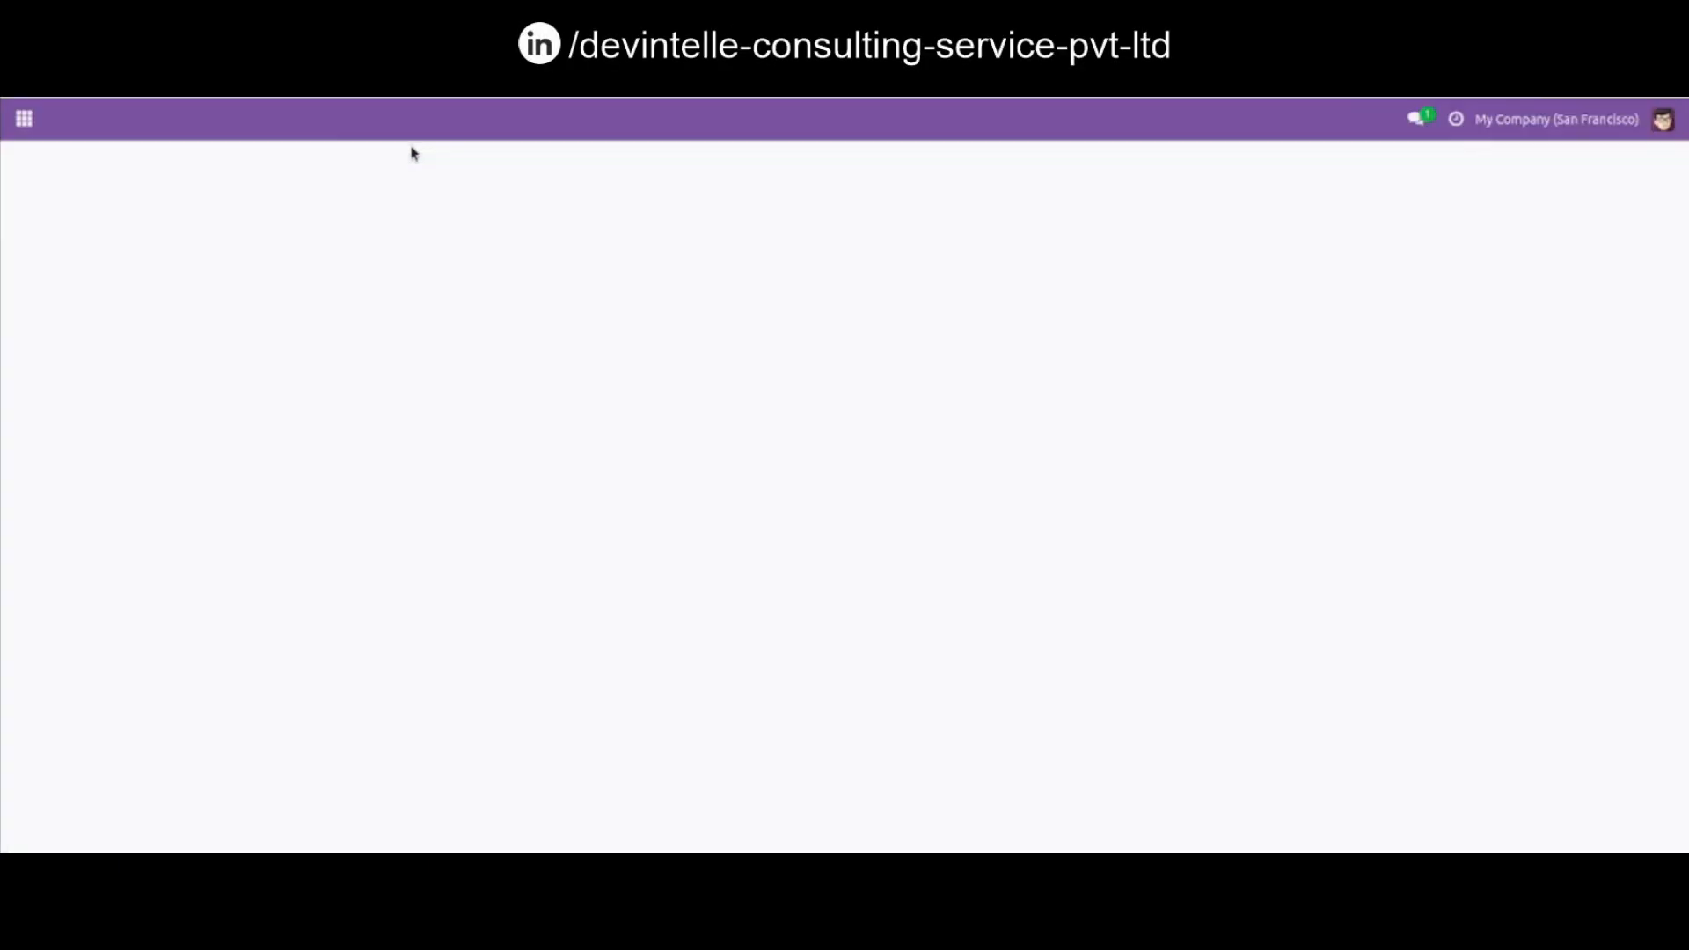
Show the list of kitchen orders and open the table 12 order that is in the New stage to view its details
click(250, 128)
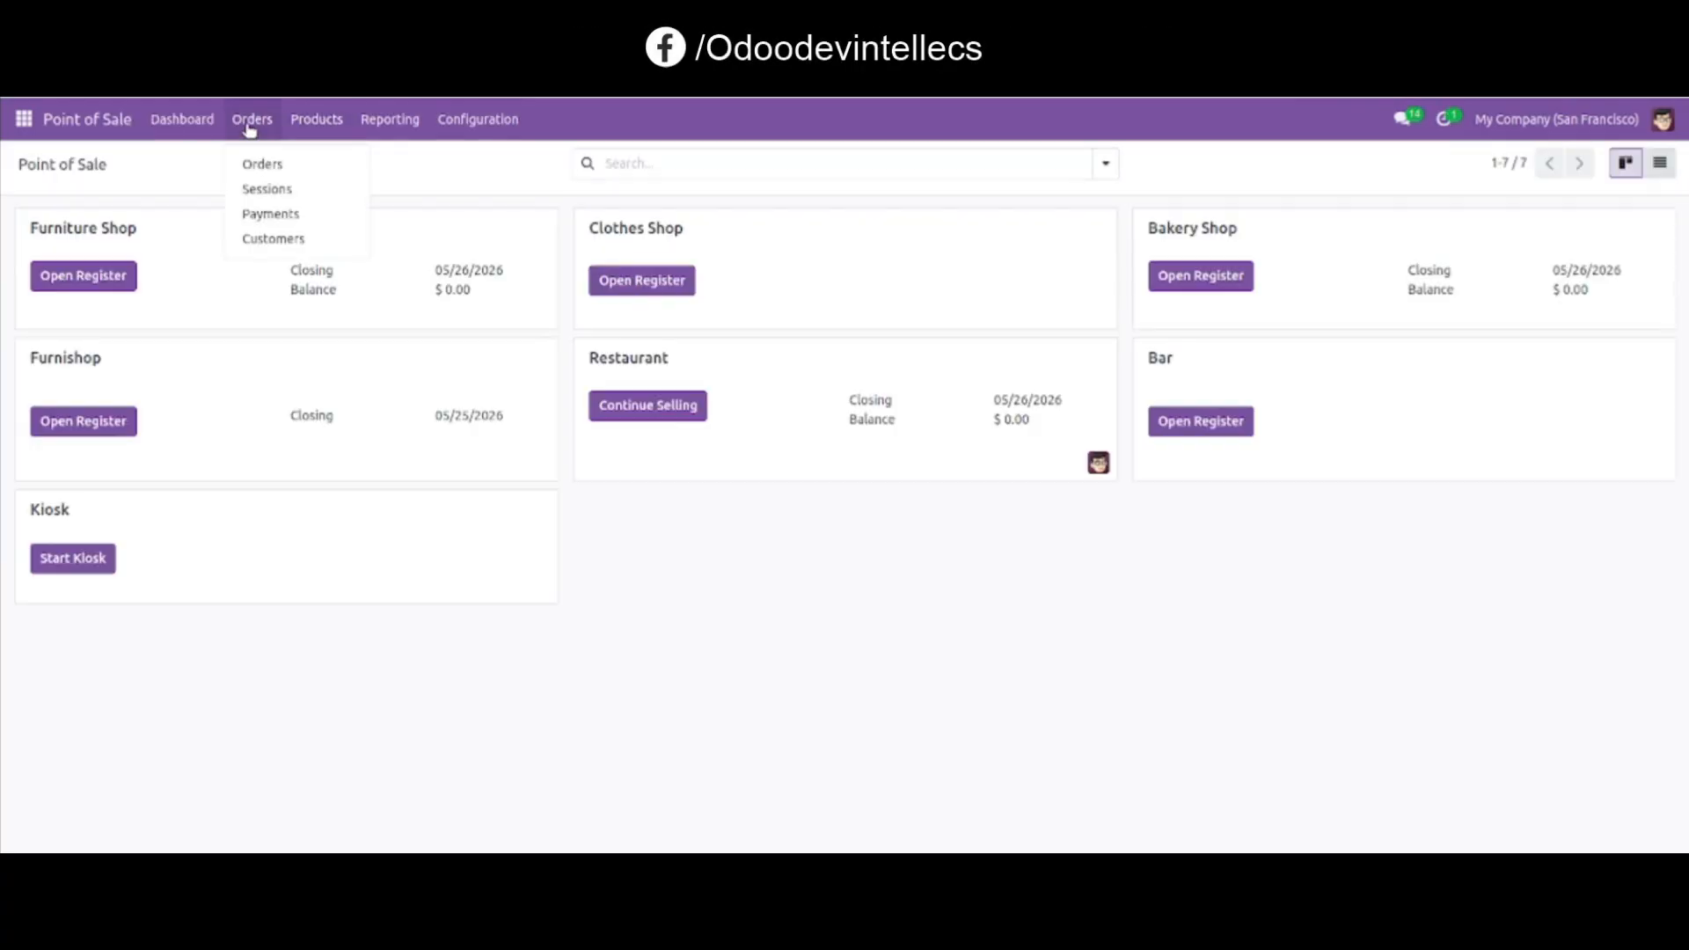
mouse_move(312, 130)
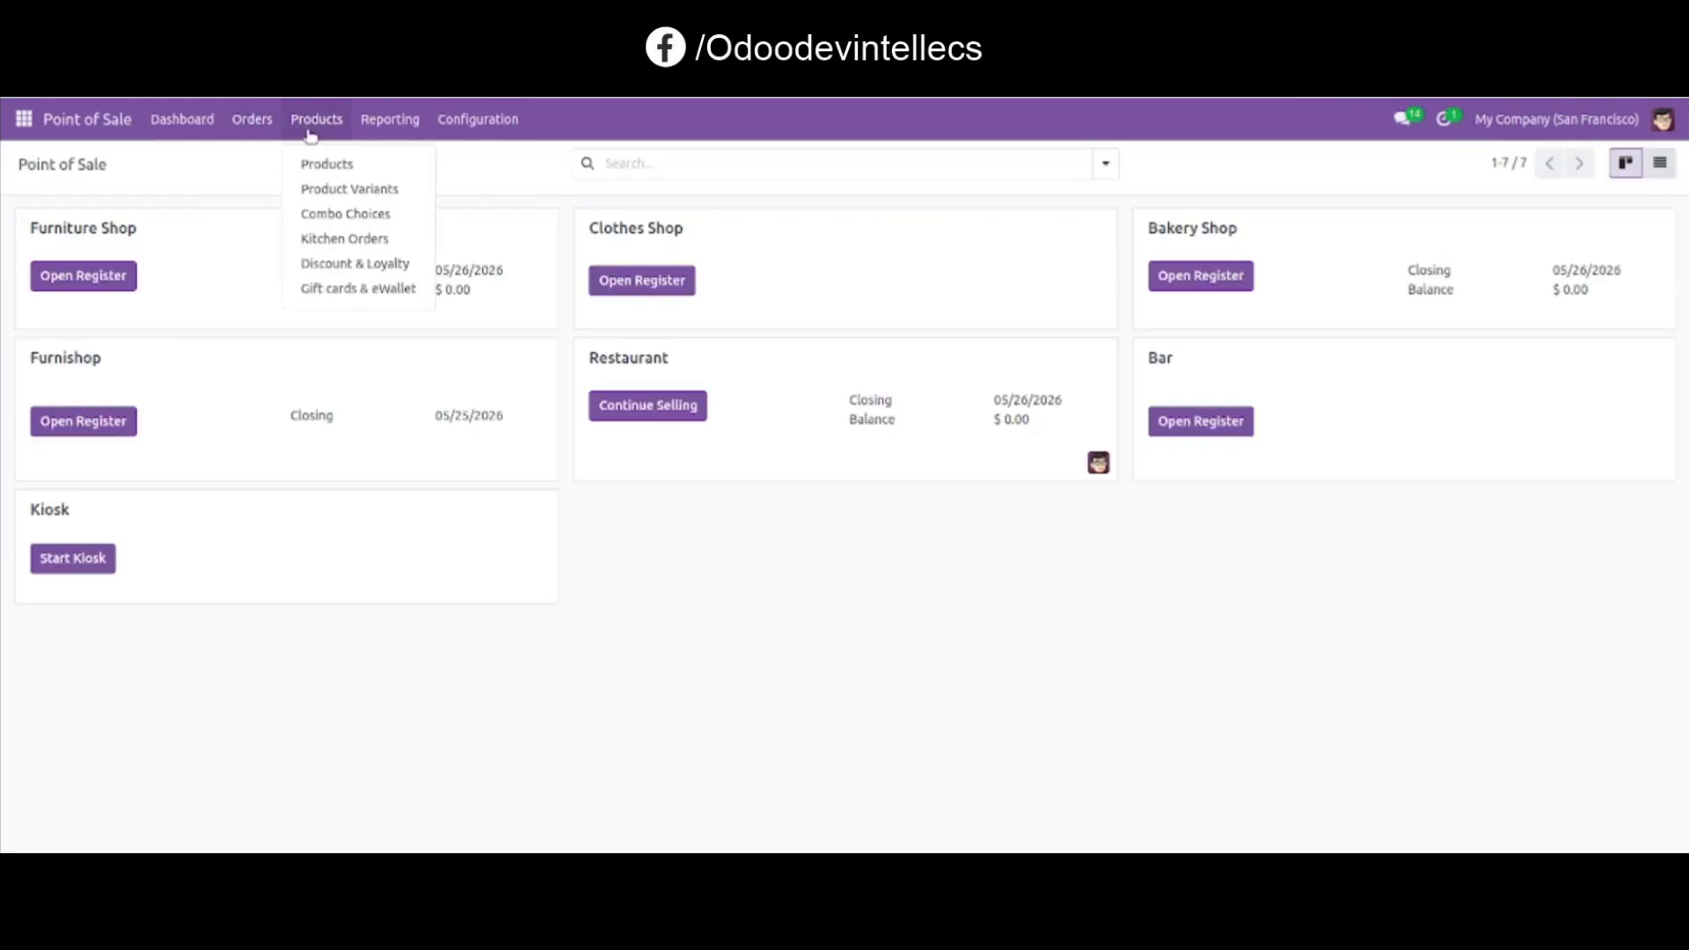
click(355, 249)
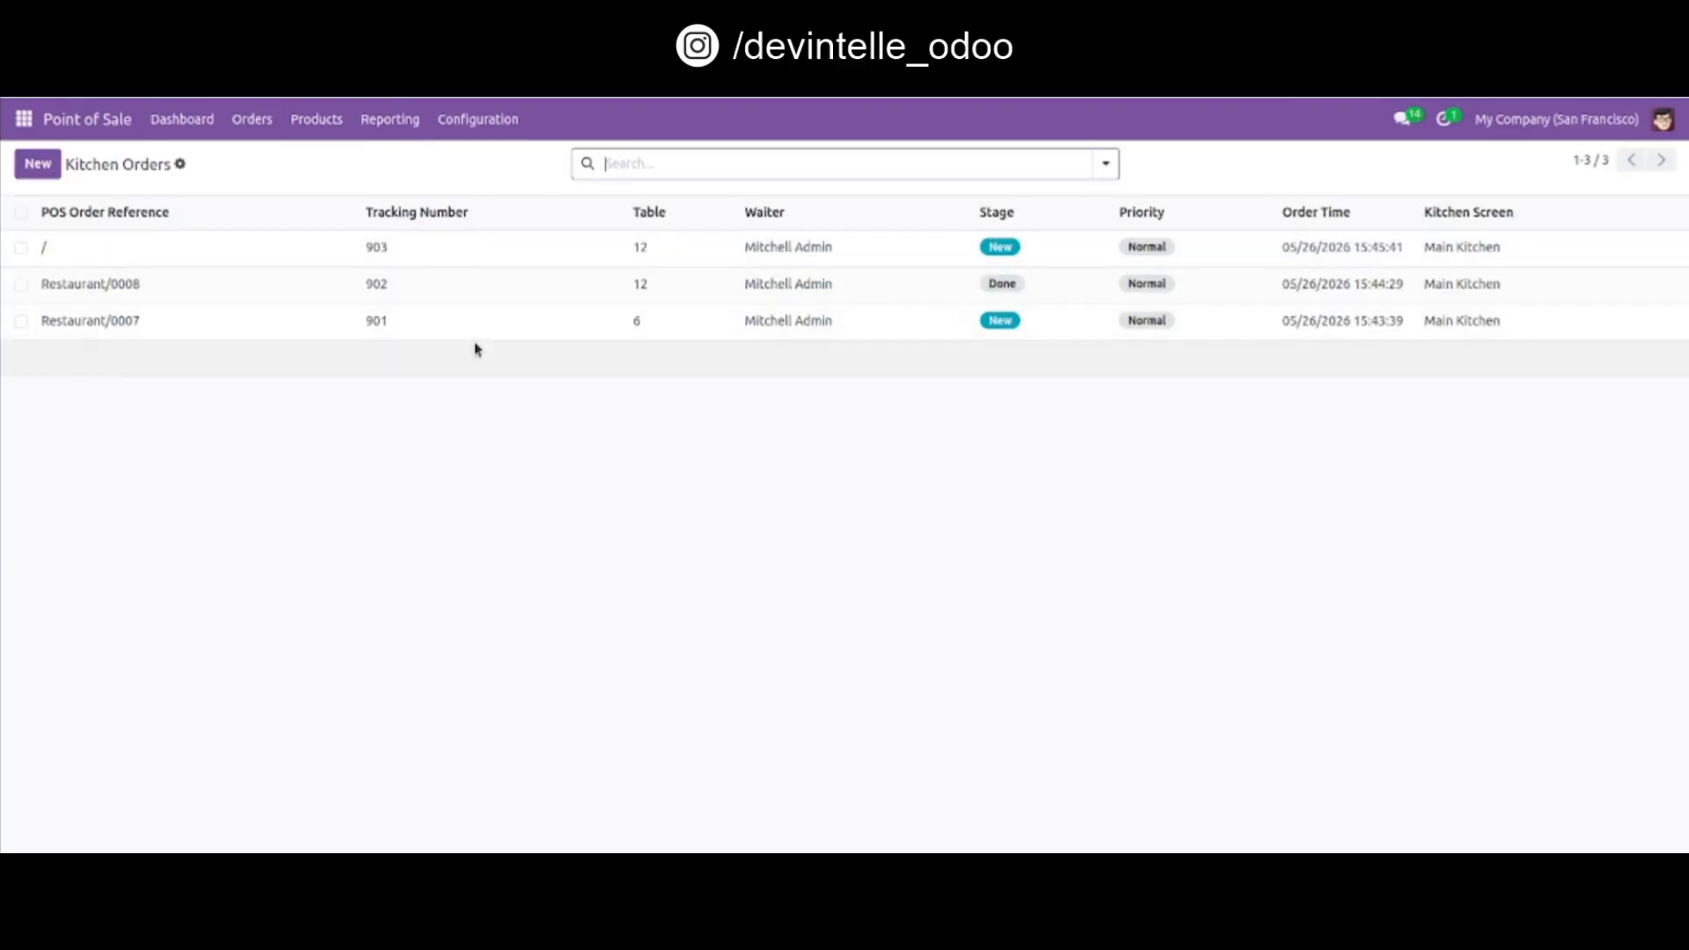
click(480, 258)
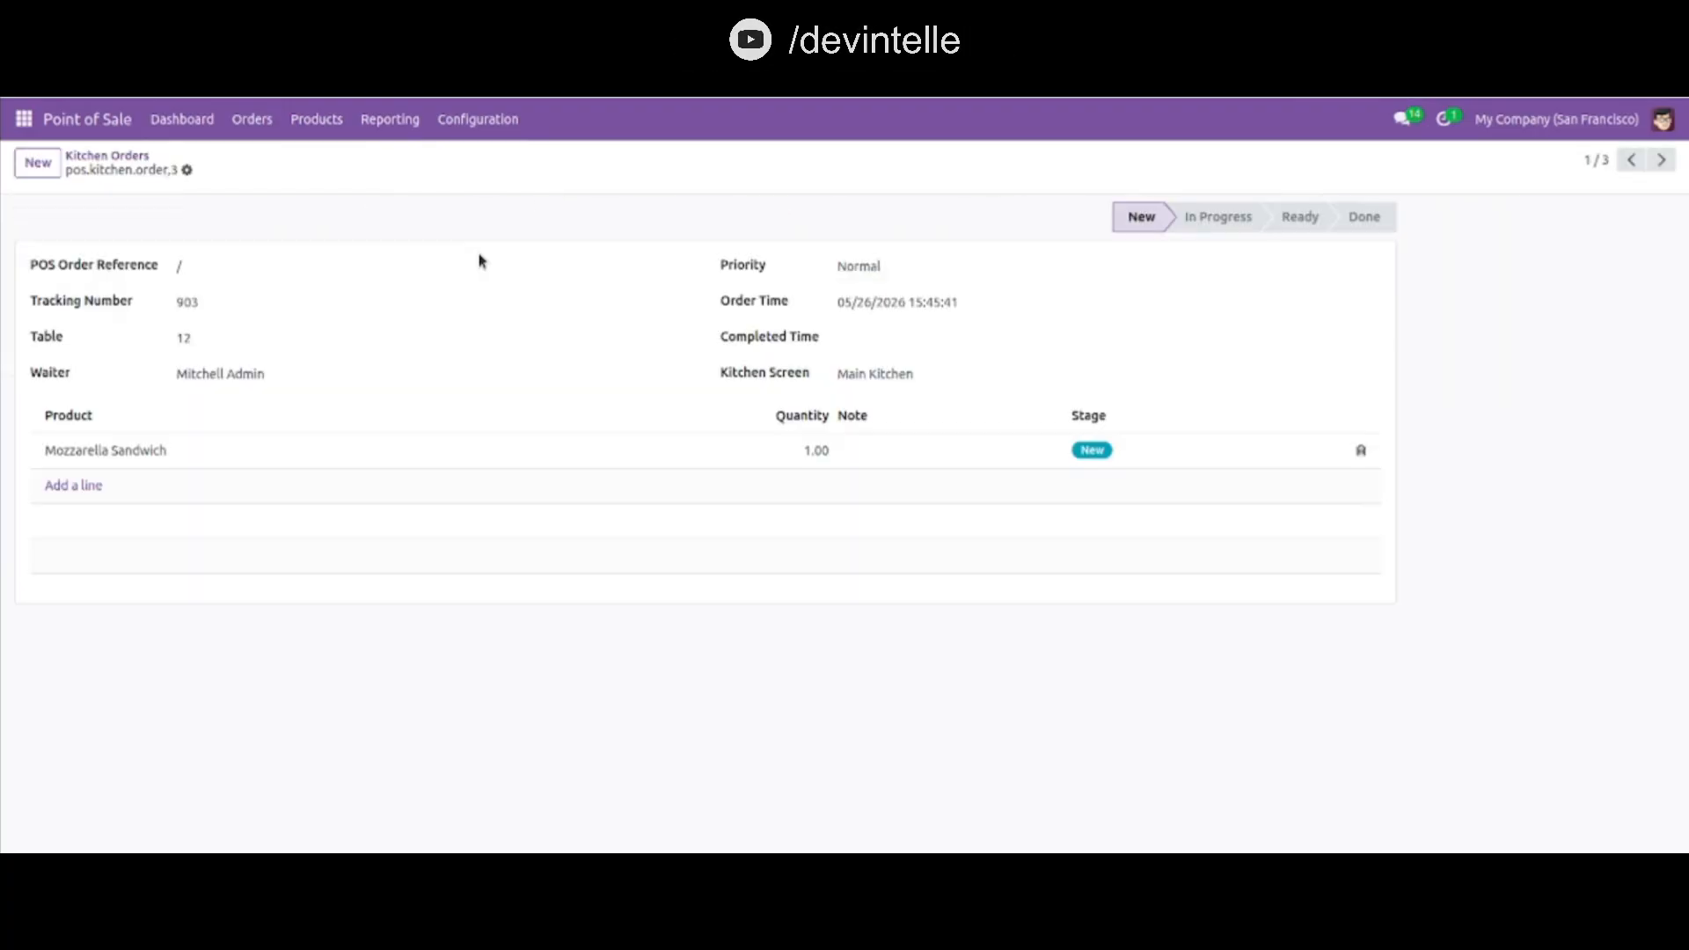